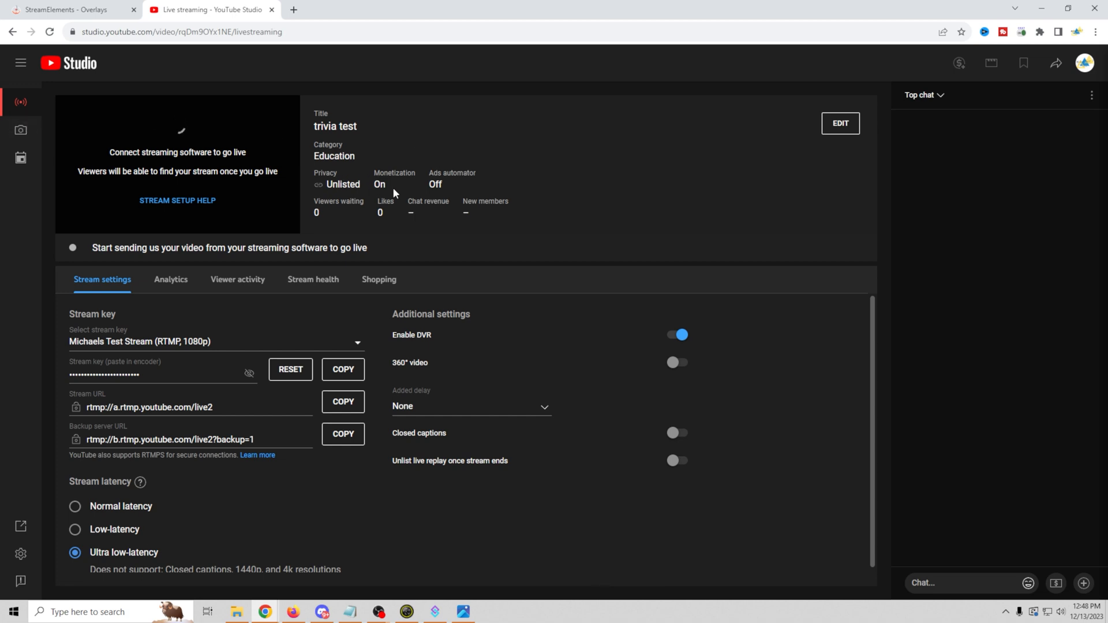
Step: Switch to the OBS window with the Live Update profile and start streaming
scroll(562, 522, "down", 1)
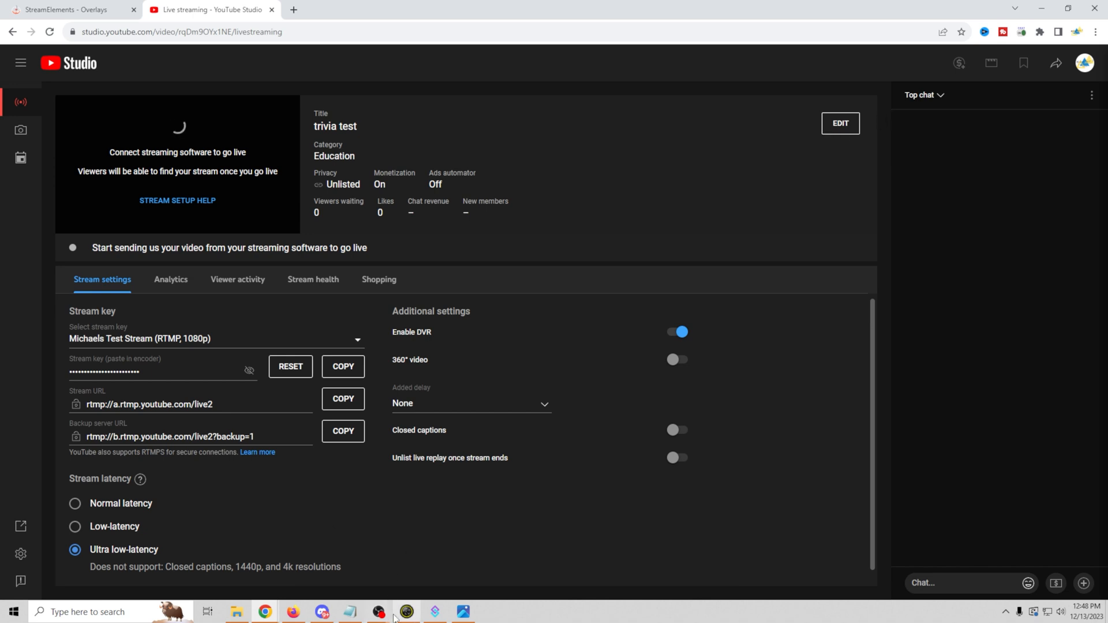
mouse_move(380, 616)
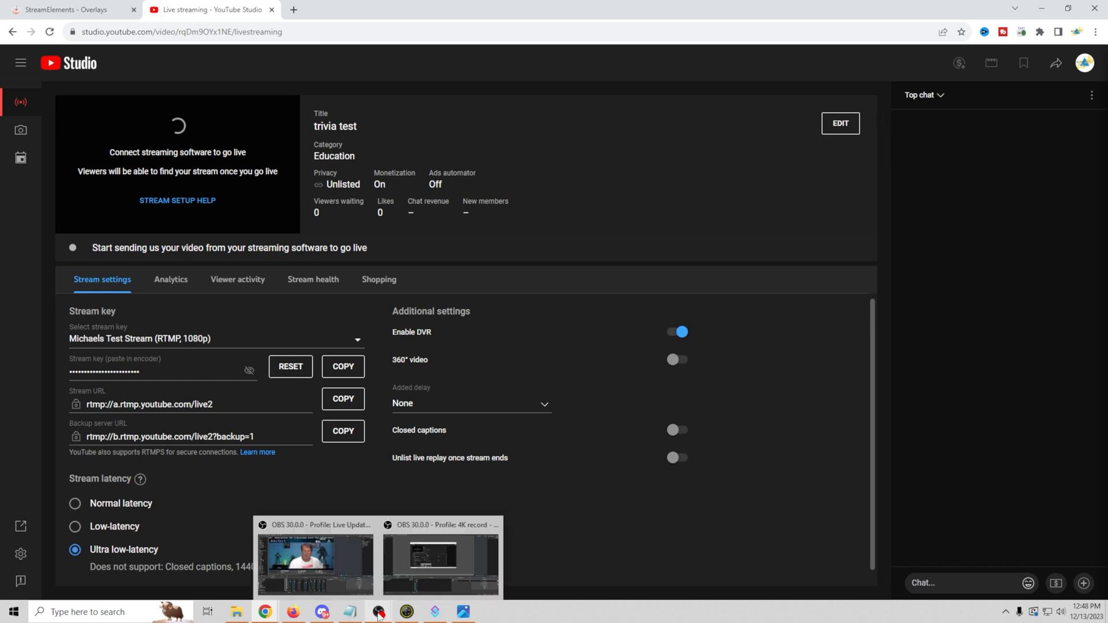
left_click(345, 560)
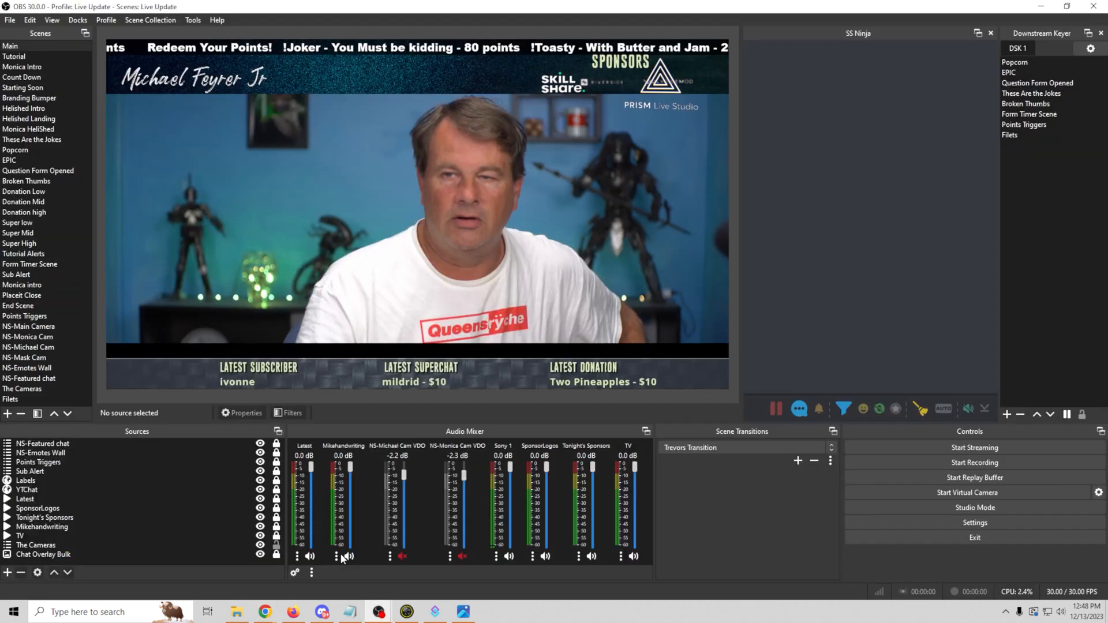
left_click(990, 448)
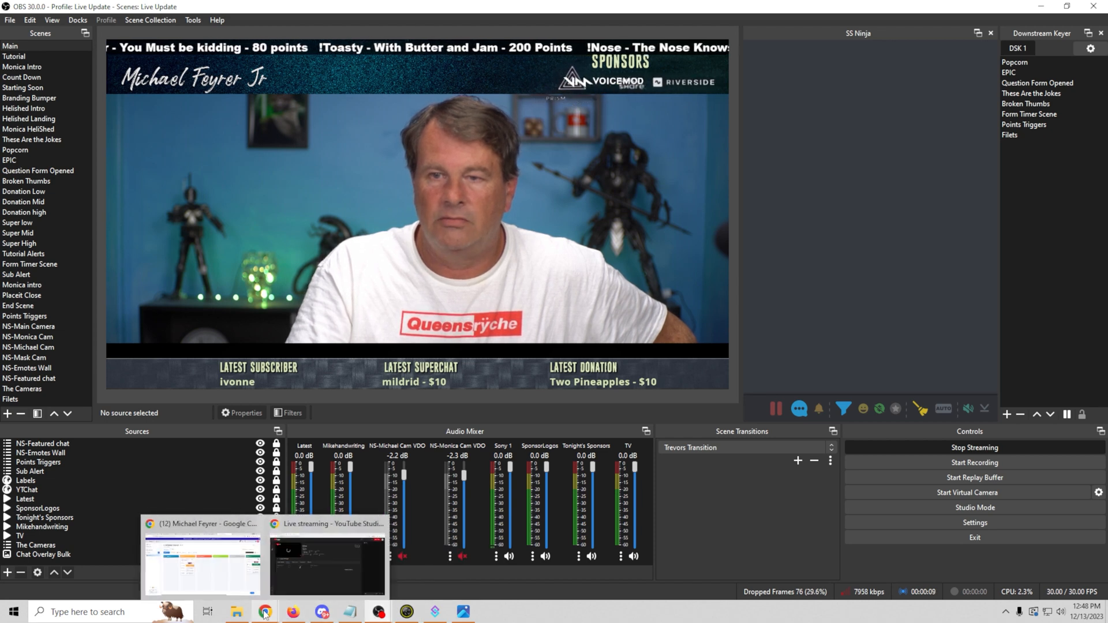
Step: Check the unlisted stream's live preview and connection in YouTube Studio and return to the Live Update OBS window
left_click(299, 571)
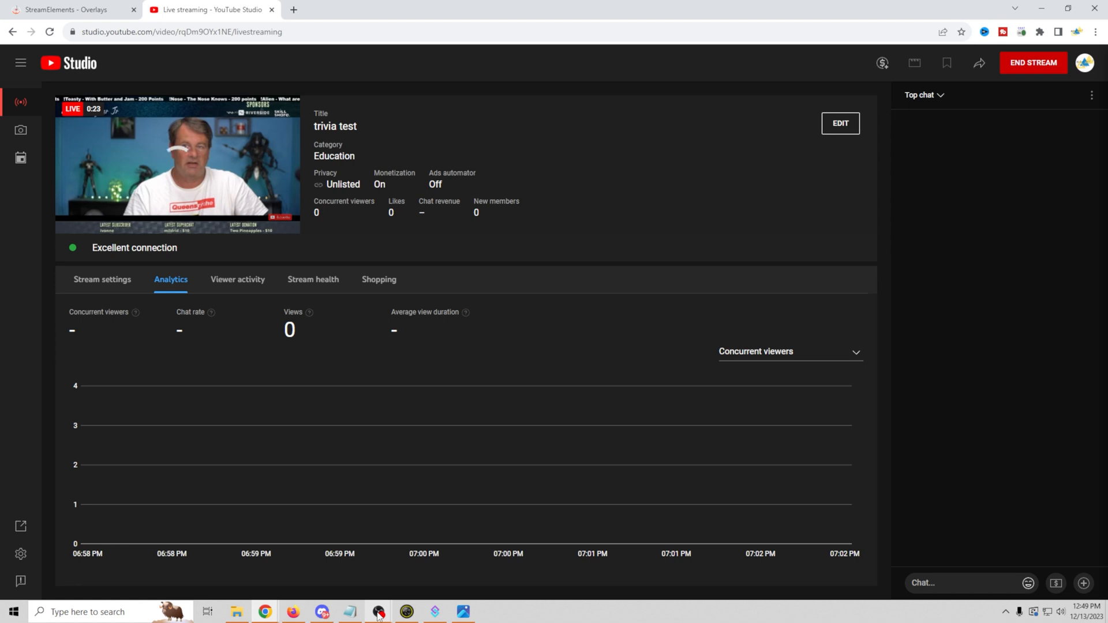
mouse_move(378, 615)
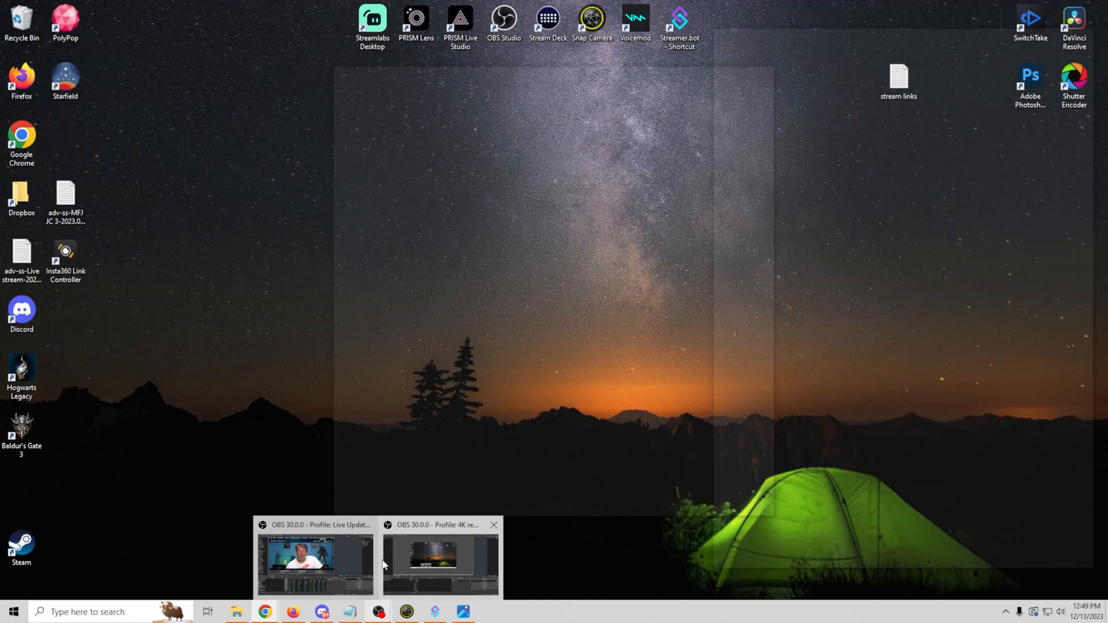
left_click(334, 557)
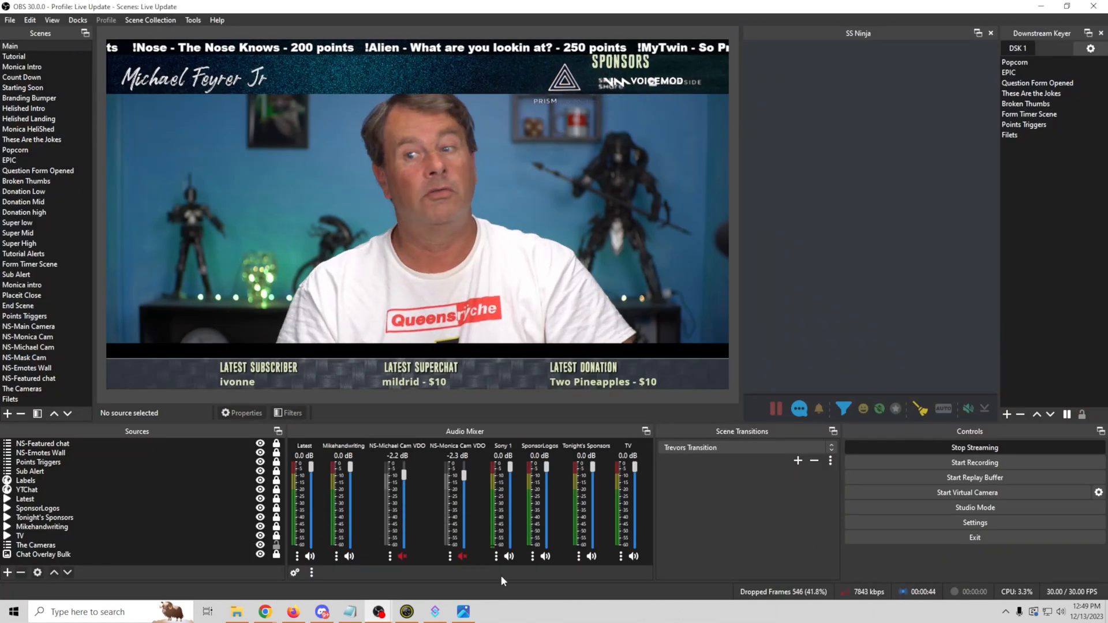
Step: Open the OBS Stats window and move it off the camera preview
left_click(463, 612)
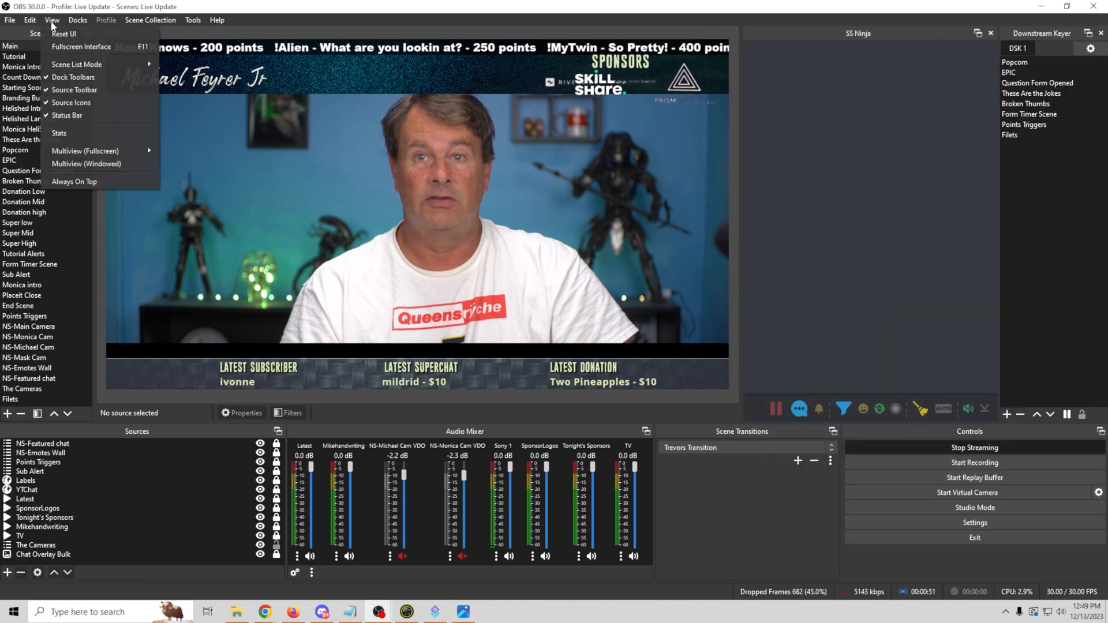
left_click(51, 21)
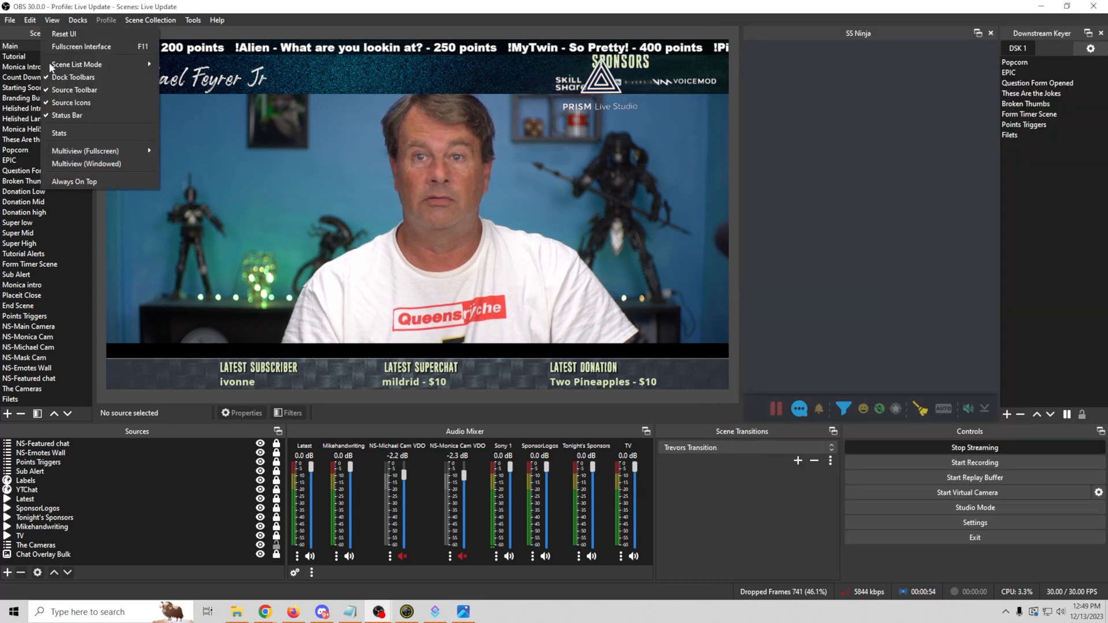
left_click(59, 133)
left_click_drag(620, 95, 903, 144)
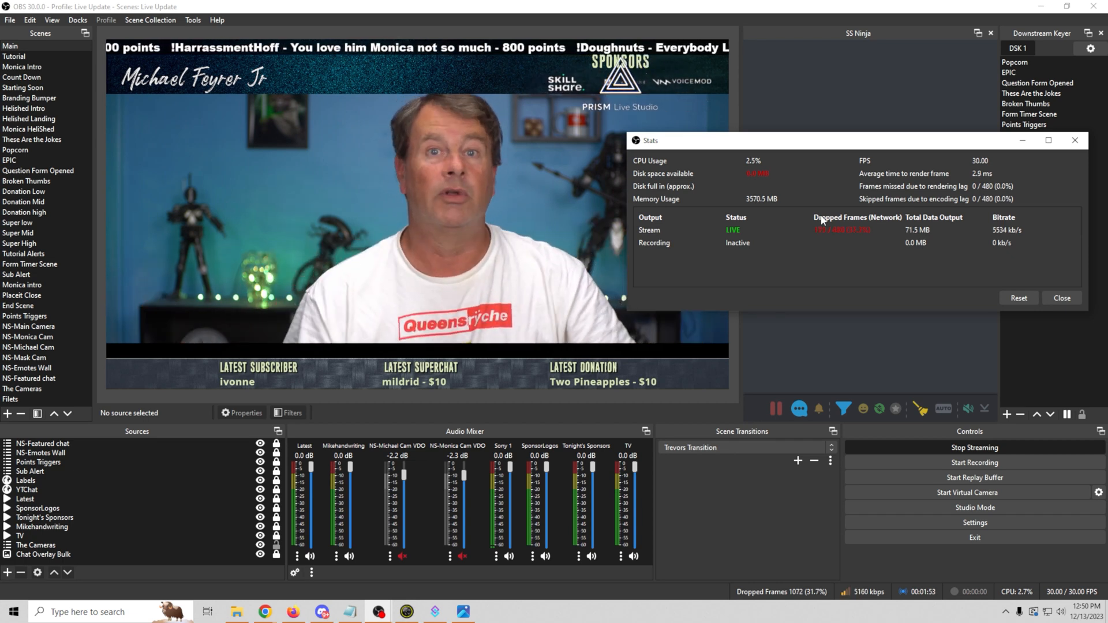
Step: Open the live streaming checklist image and review its countdown timer item against the Count Down scene
left_click(811, 147)
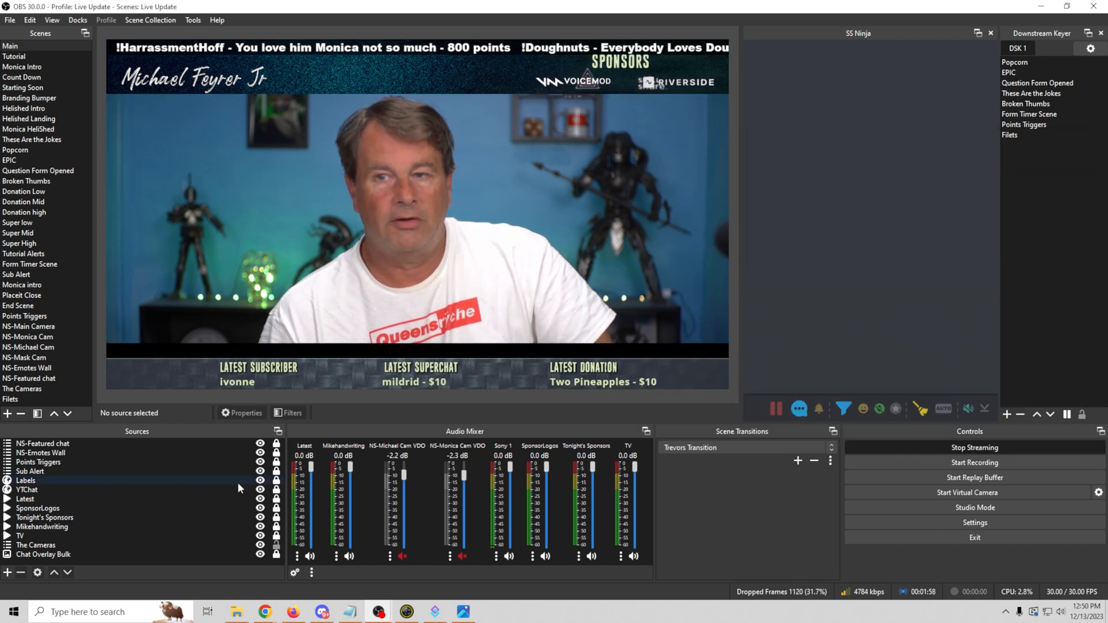
left_click(464, 611)
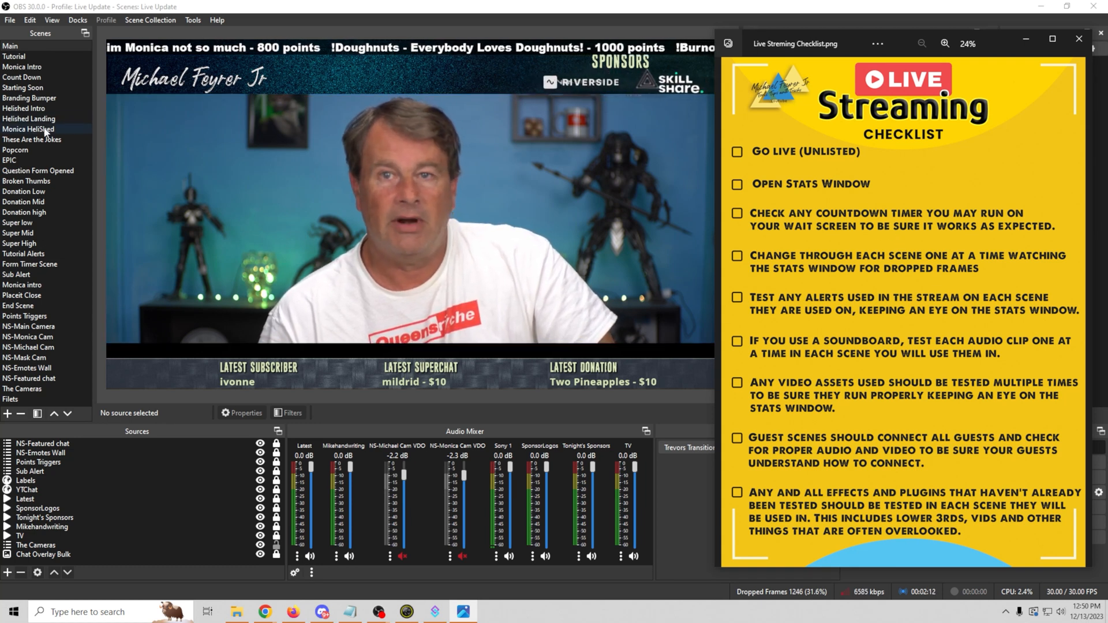
left_click(24, 79)
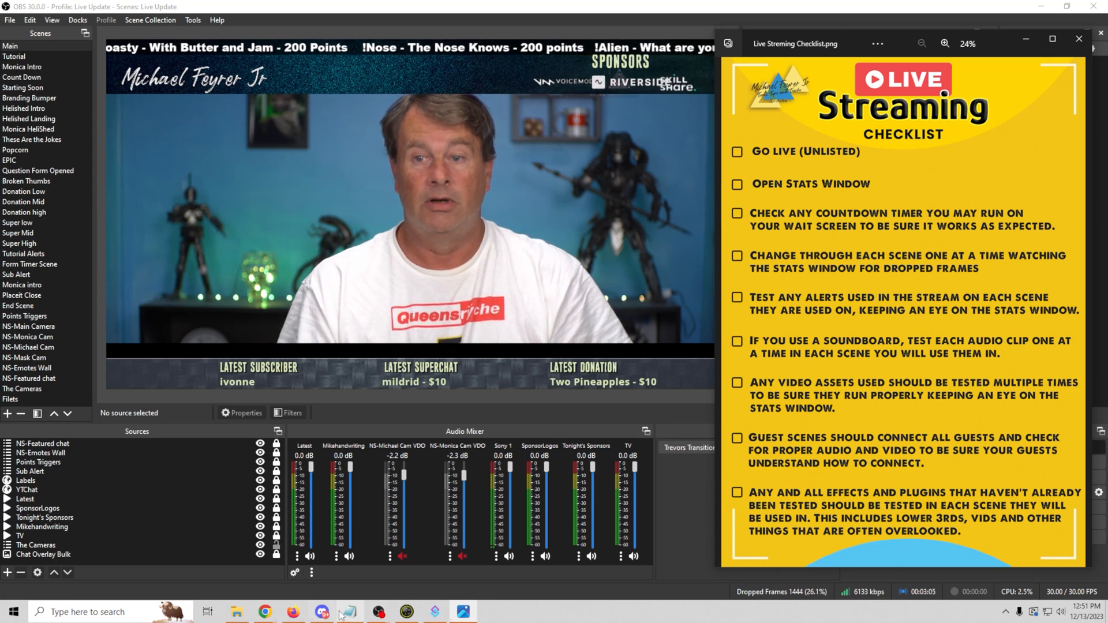
Step: Bring the Stats window back to the front and reposition it clear of the OBS preview
mouse_move(379, 612)
left_click(482, 581)
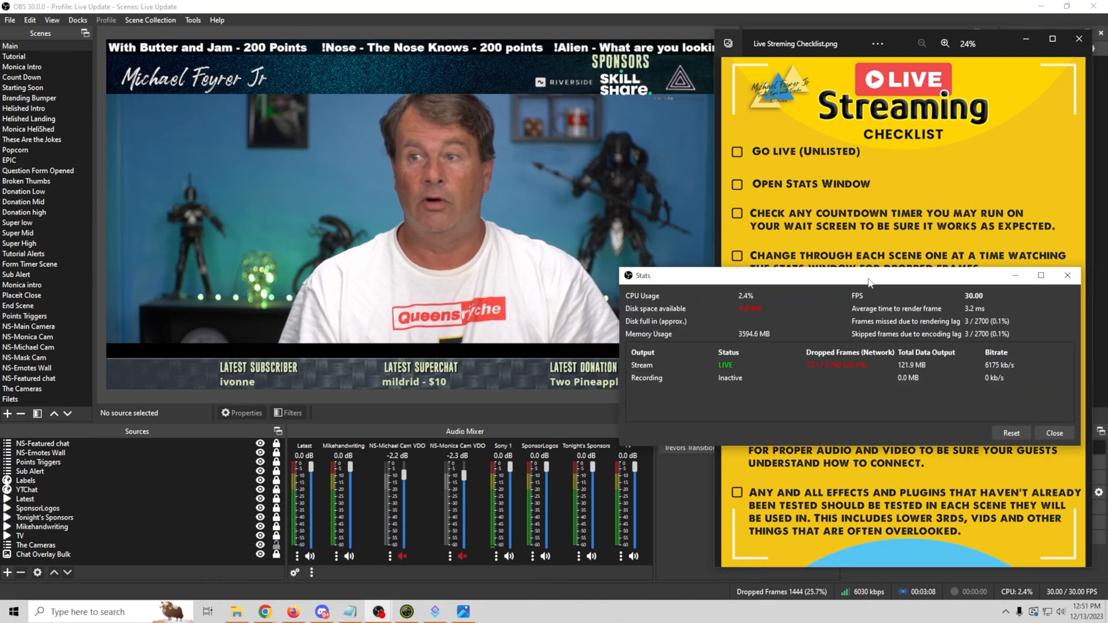
left_click_drag(863, 276, 402, 171)
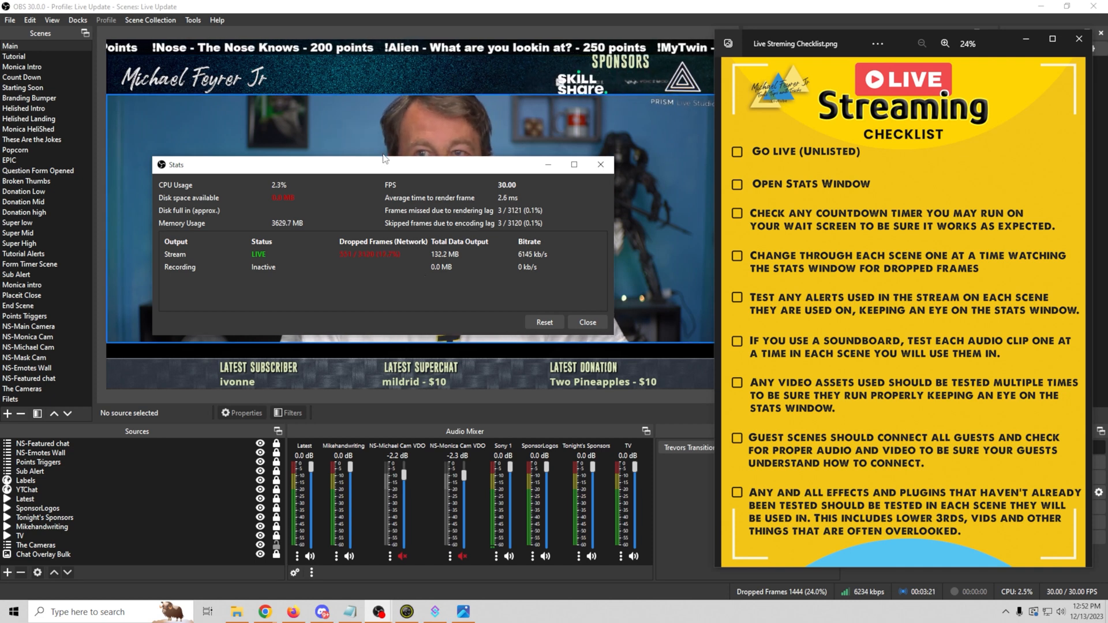
left_click_drag(385, 167, 760, 251)
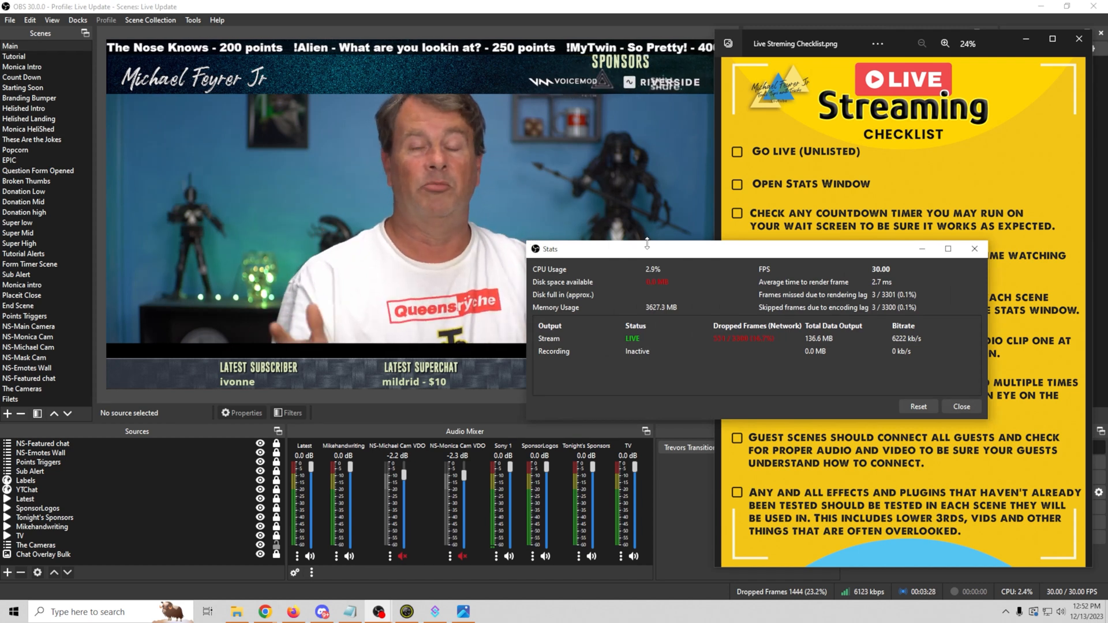
left_click_drag(677, 254, 249, 364)
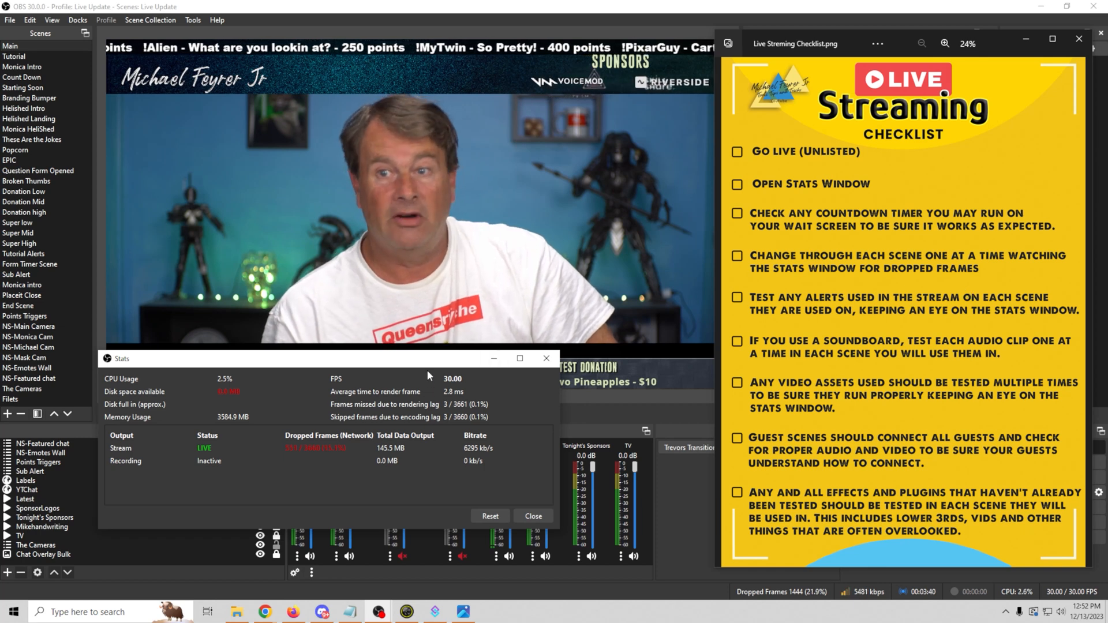
left_click_drag(432, 366, 1067, 418)
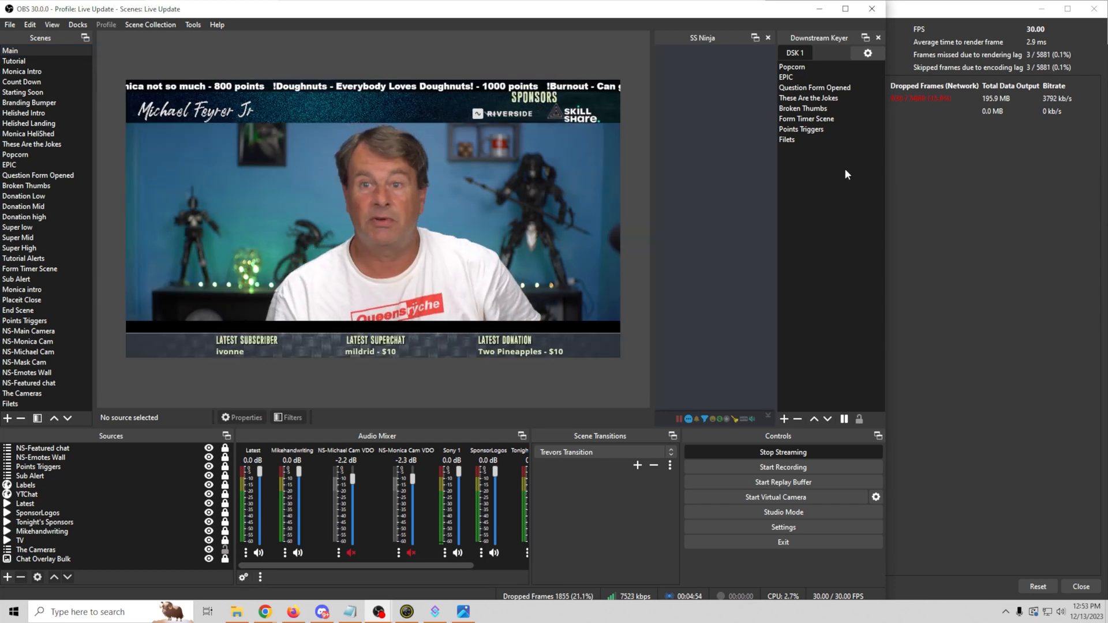
Step: Reset the stats and change through the Tutorial and Monica Intro scenes to watch for dropped frames
left_click(463, 612)
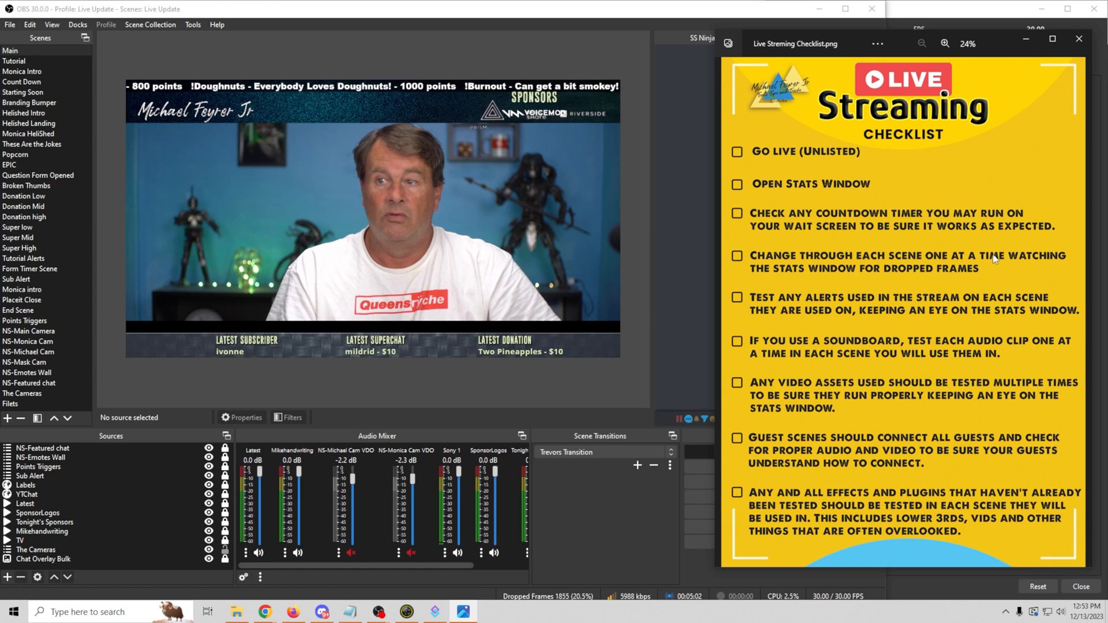
left_click(1023, 39)
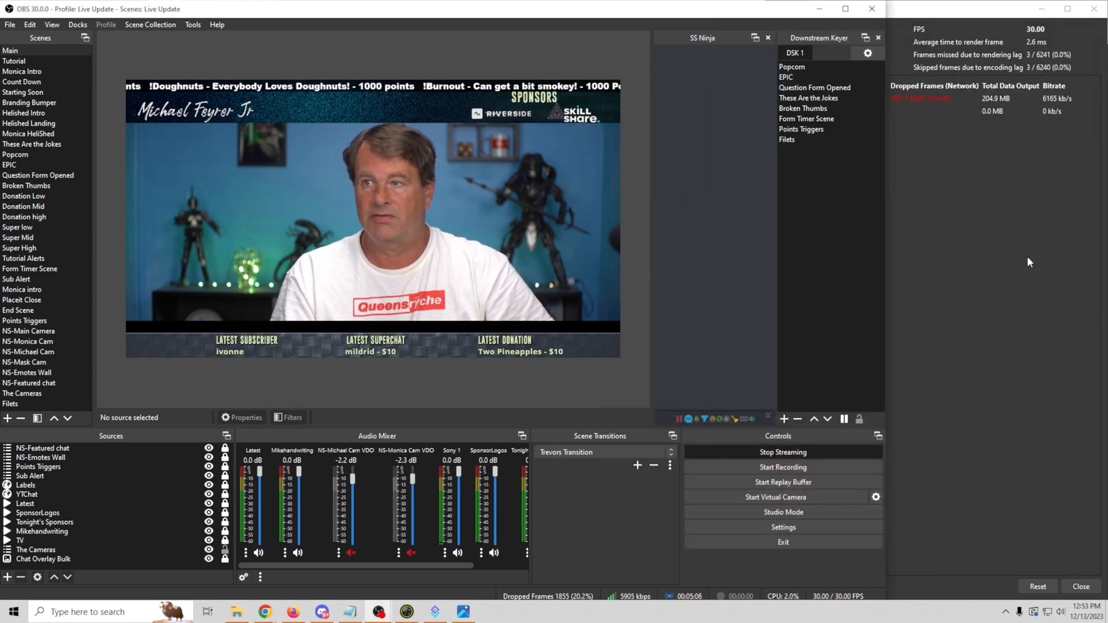
left_click(1037, 587)
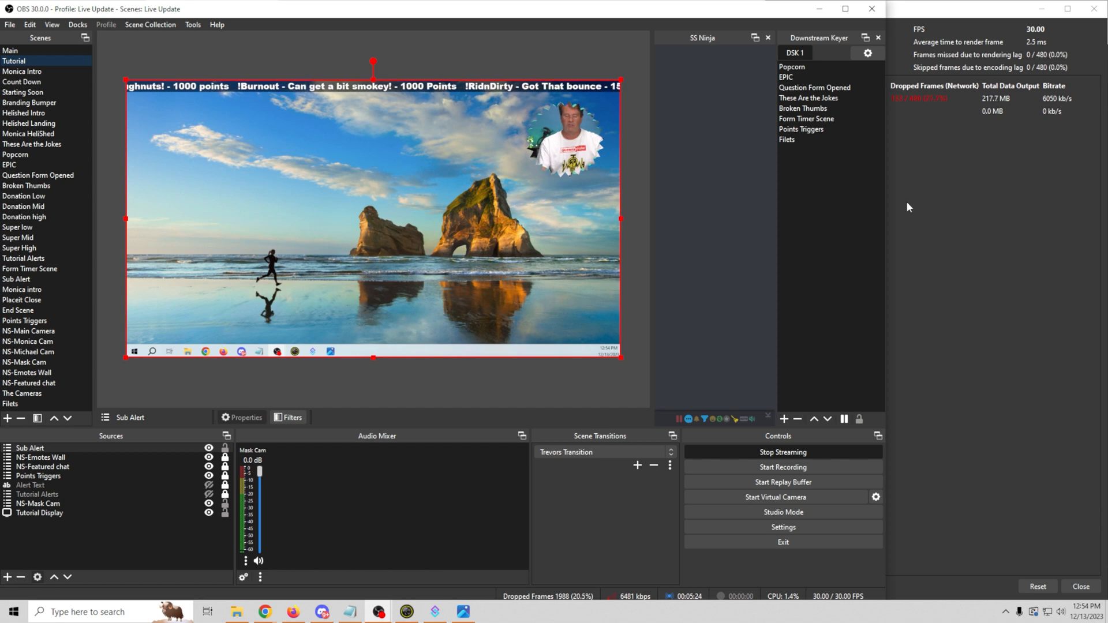
left_click(28, 71)
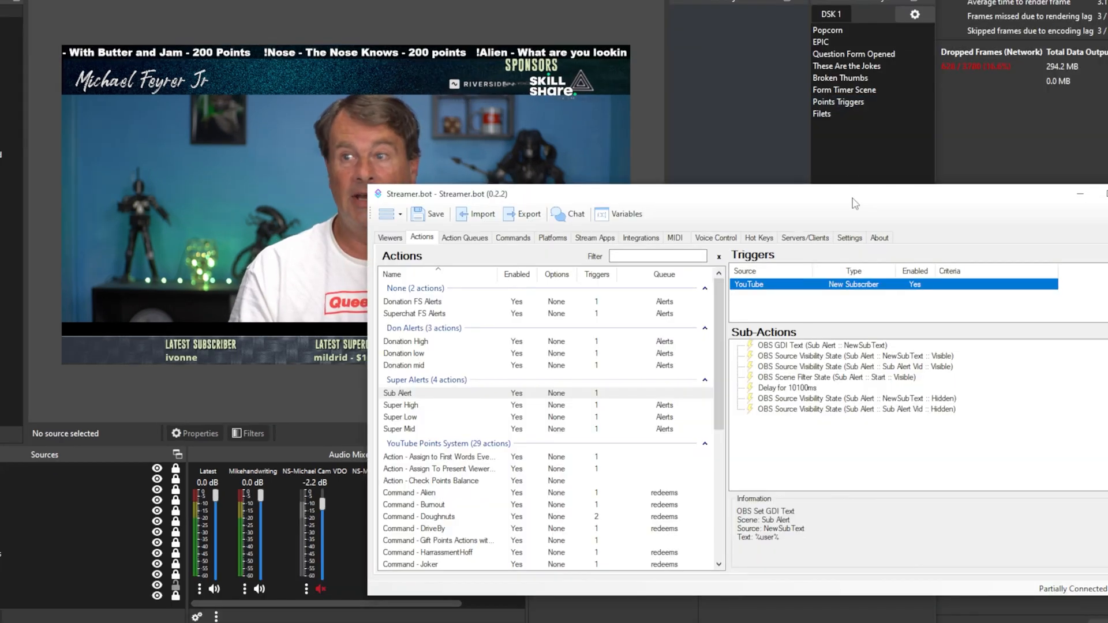
Step: In Streamer.bot, test the StreamElements Tip trigger of the Donation High action with the OBS preview uncovered
left_click_drag(855, 203, 876, 130)
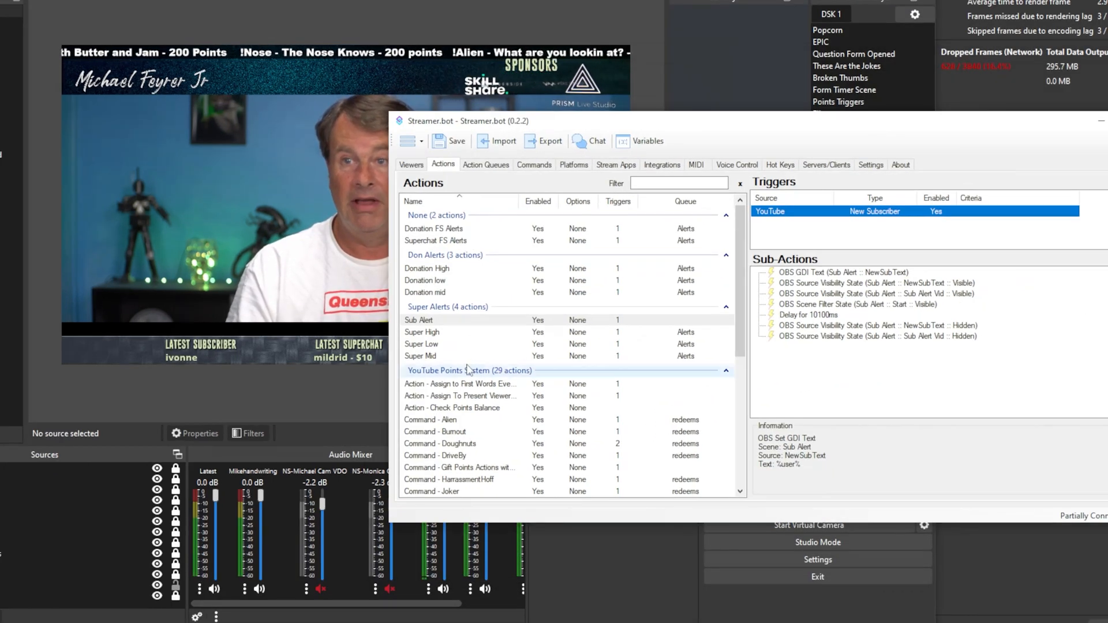
left_click(465, 272)
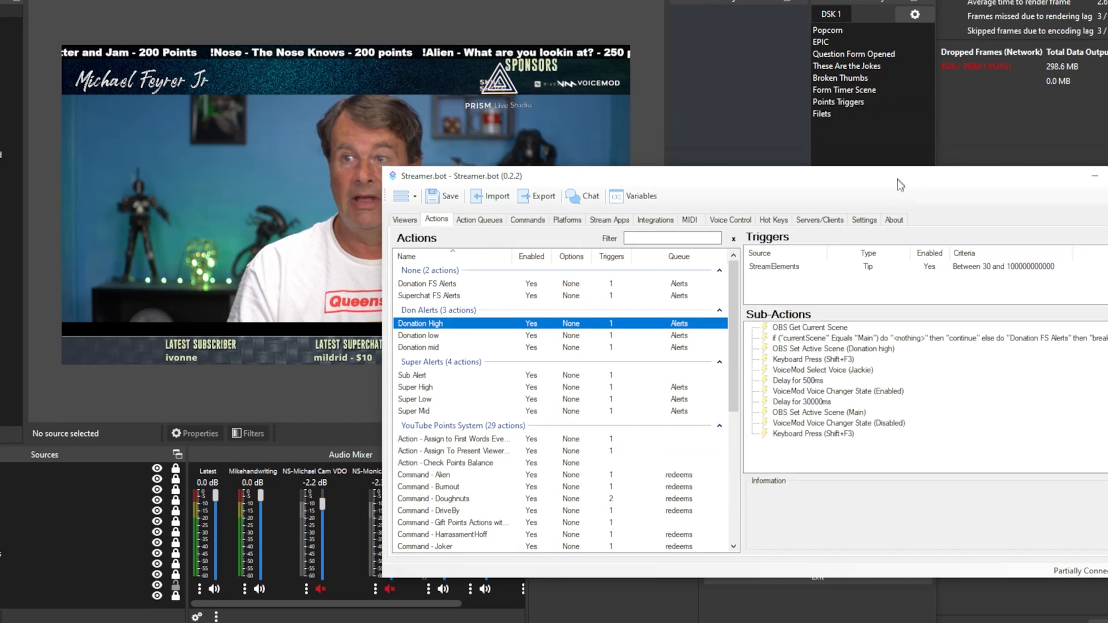
left_click_drag(904, 130, 904, 266)
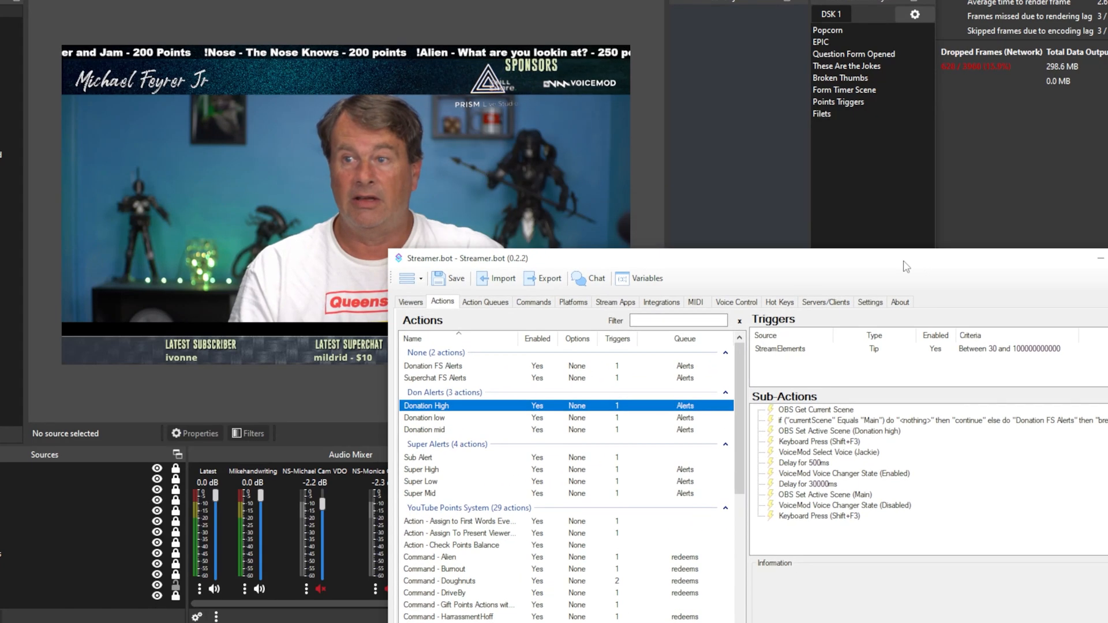
right_click(785, 349)
left_click(824, 356)
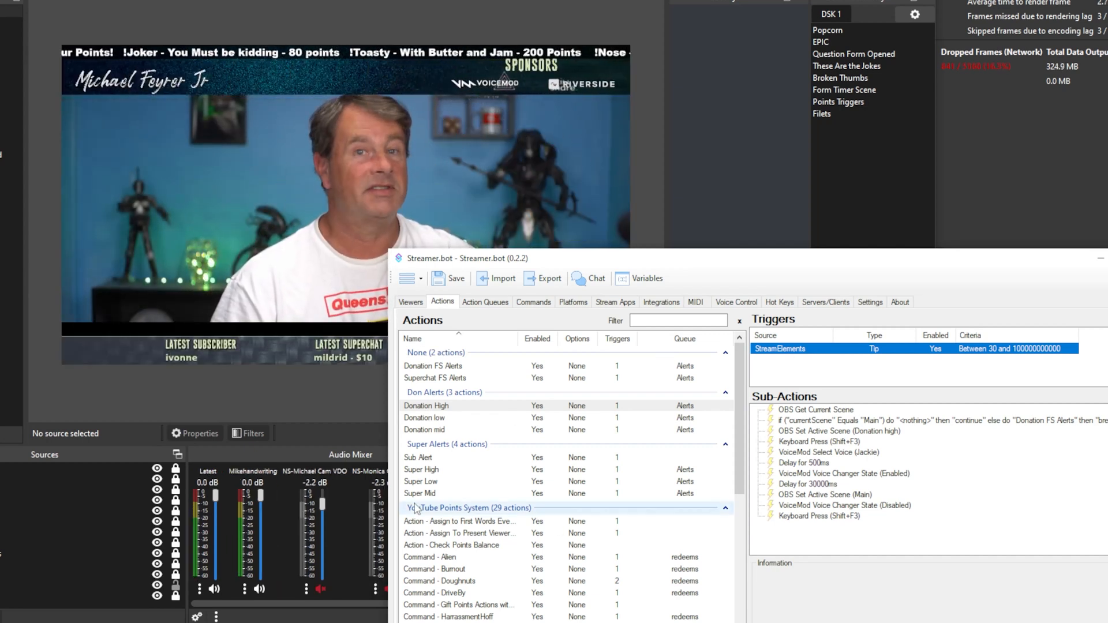
Step: Test the YouTube New Subscriber trigger of the Sub Alert action and move Streamer.bot off the preview to watch it
right_click(423, 457)
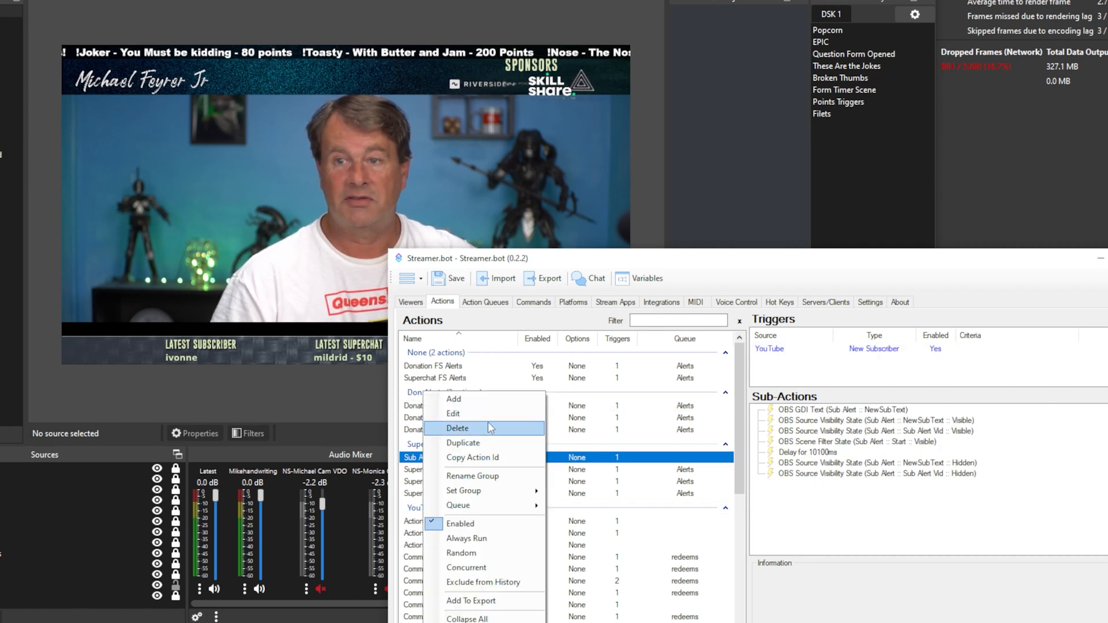
left_click(866, 354)
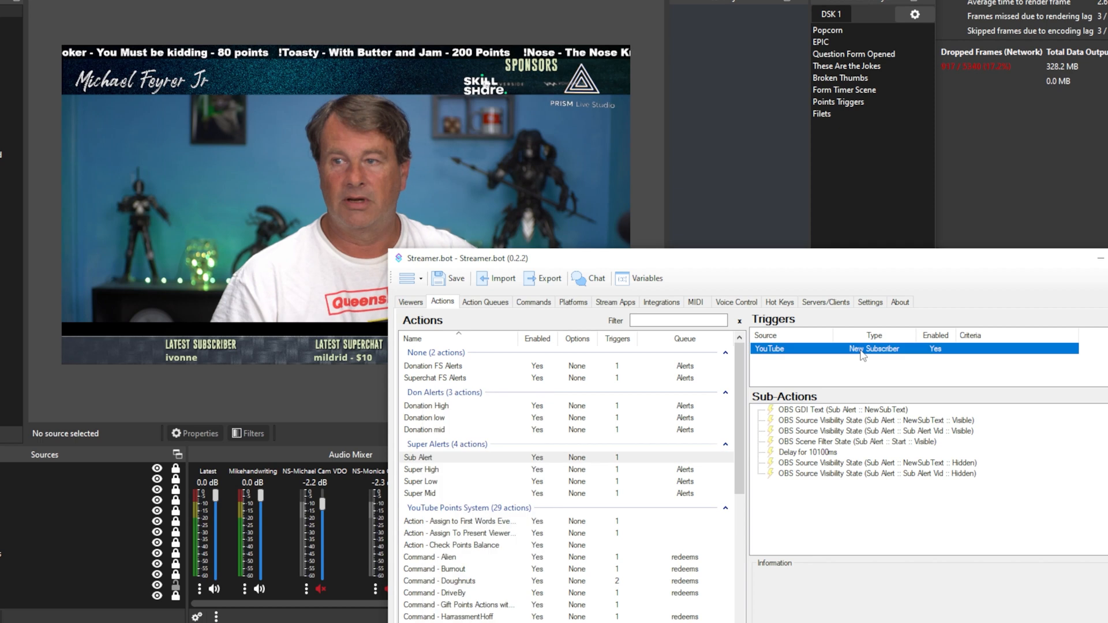
right_click(865, 353)
left_click(896, 362)
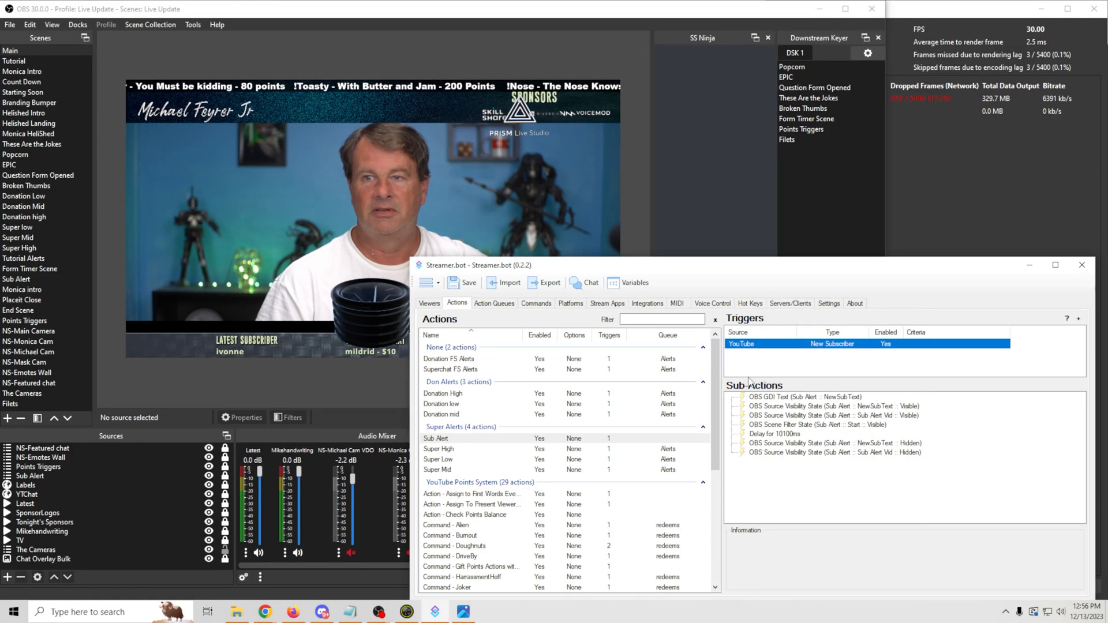
left_click_drag(749, 270, 926, 136)
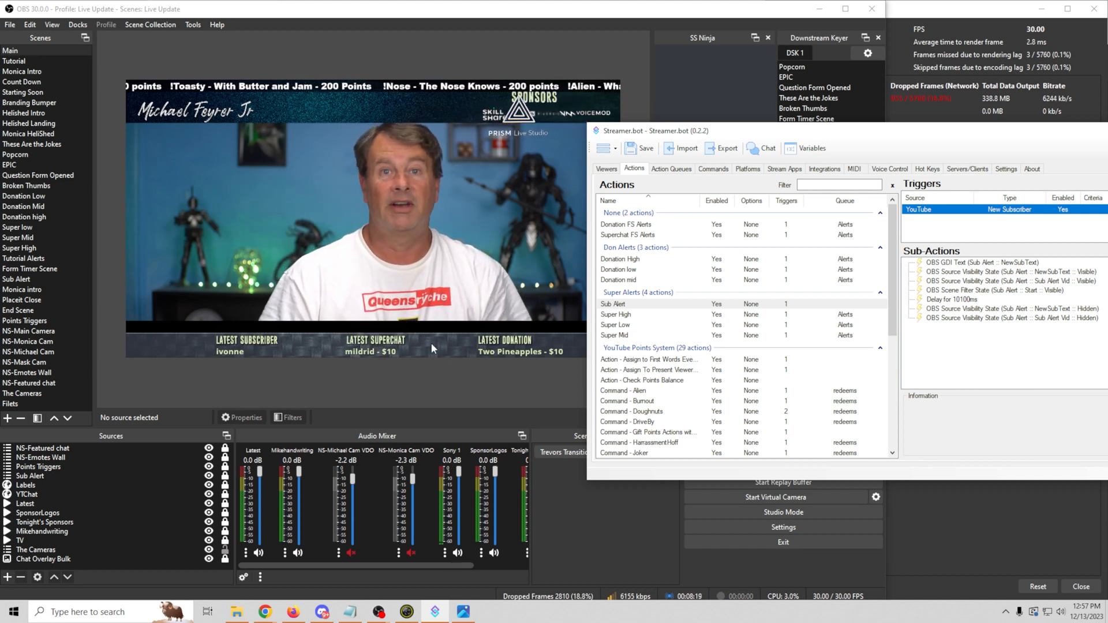
Step: Test the Sub Alert action's New Subscriber trigger on the Tutorial scene and check the OBS stats for dropped frames
left_click_drag(850, 146, 653, 196)
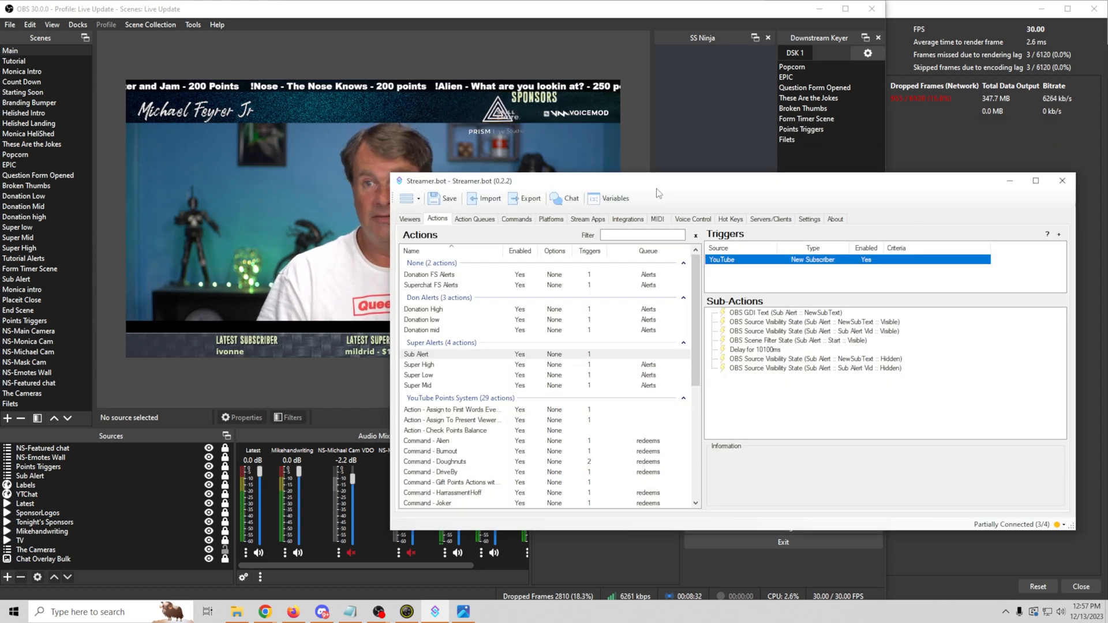
left_click(25, 63)
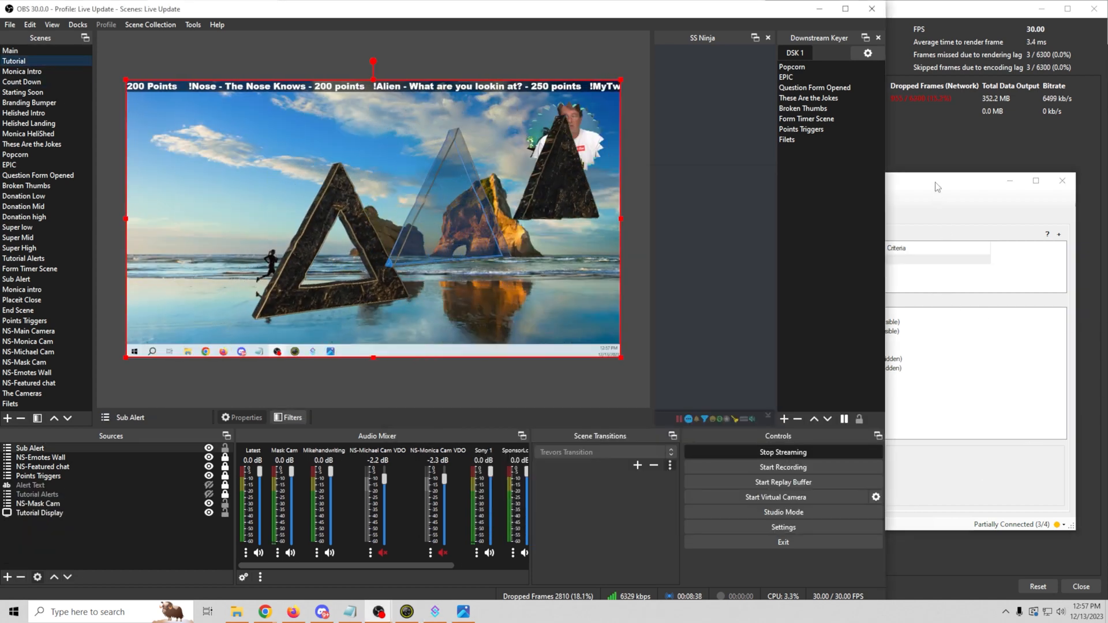
left_click(937, 187)
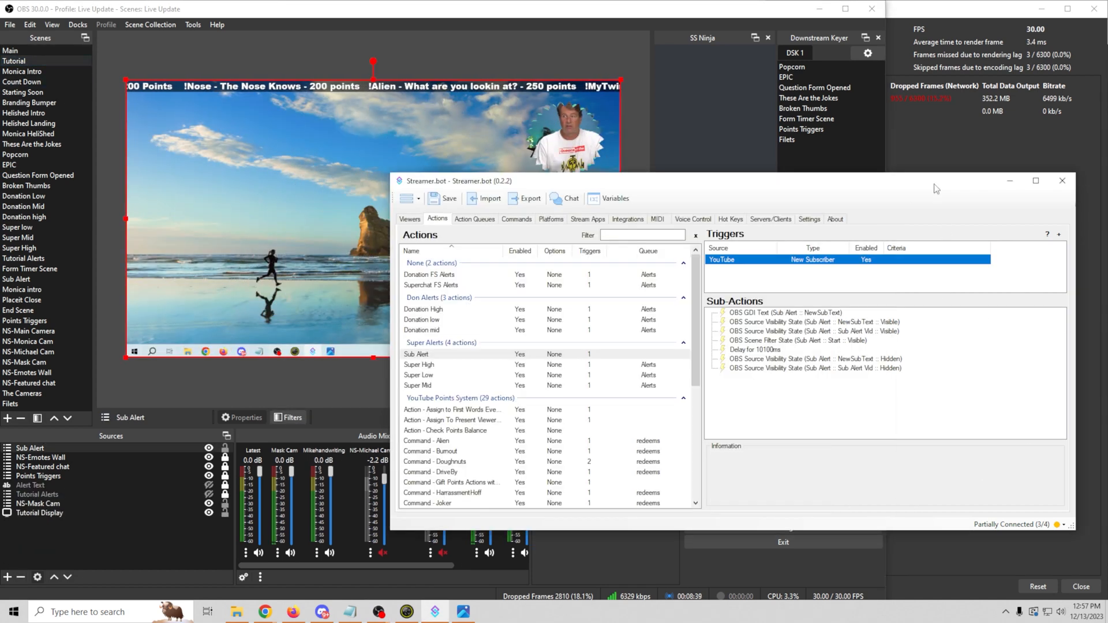
right_click(746, 259)
left_click_drag(758, 182, 871, 143)
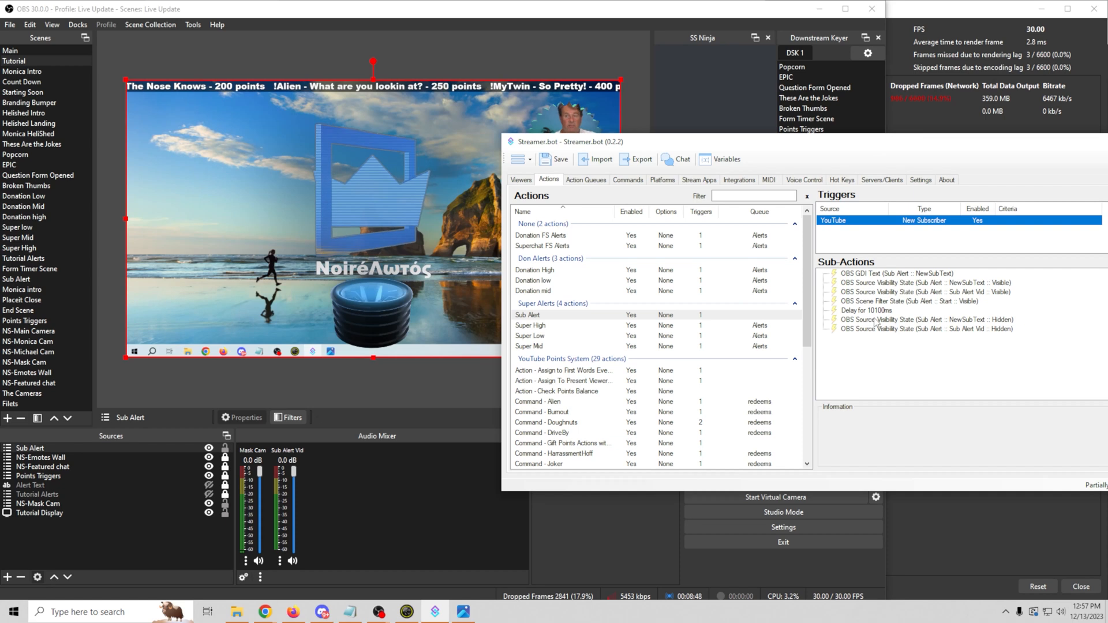
key("alt+Tab")
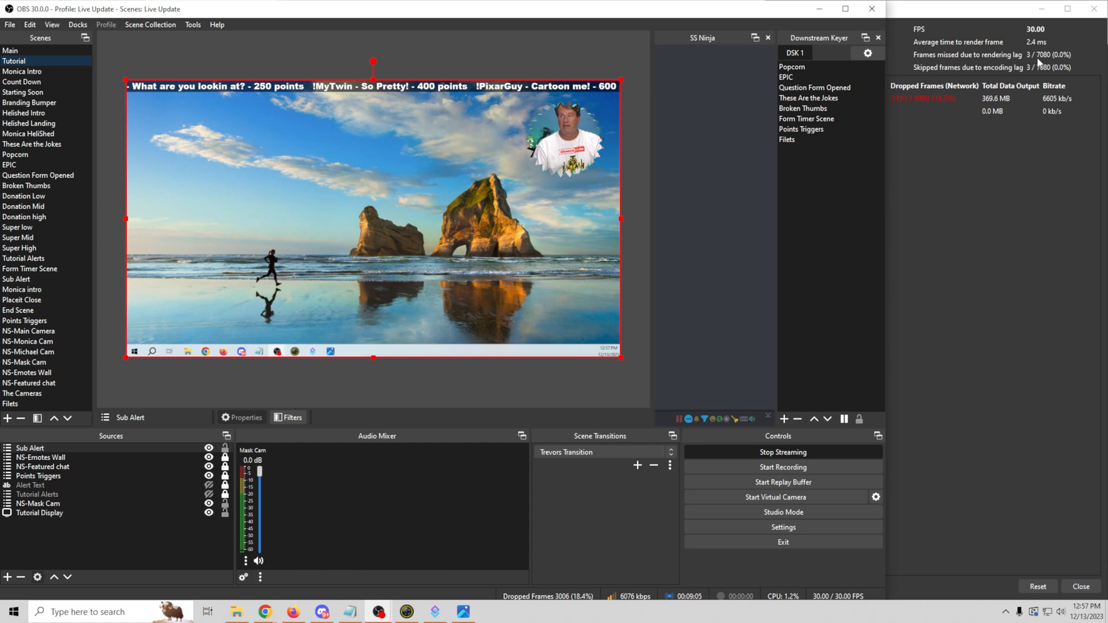
Step: Reset the stats and alternate between the Main and Tutorial scenes, following the checklist's scene and alert tests
left_click(1044, 586)
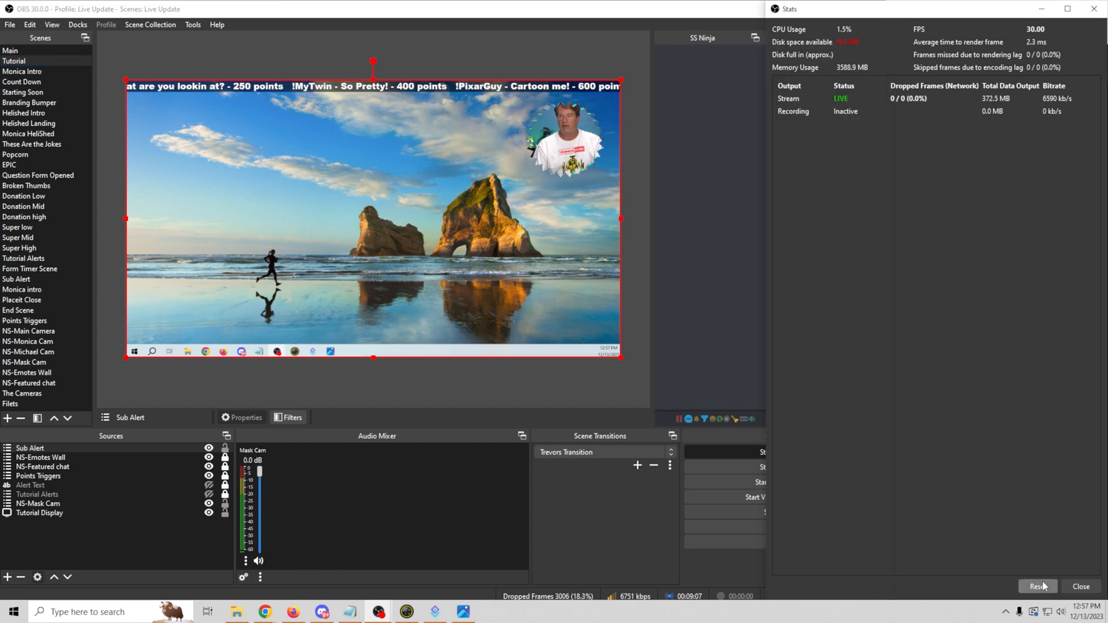
left_click(457, 614)
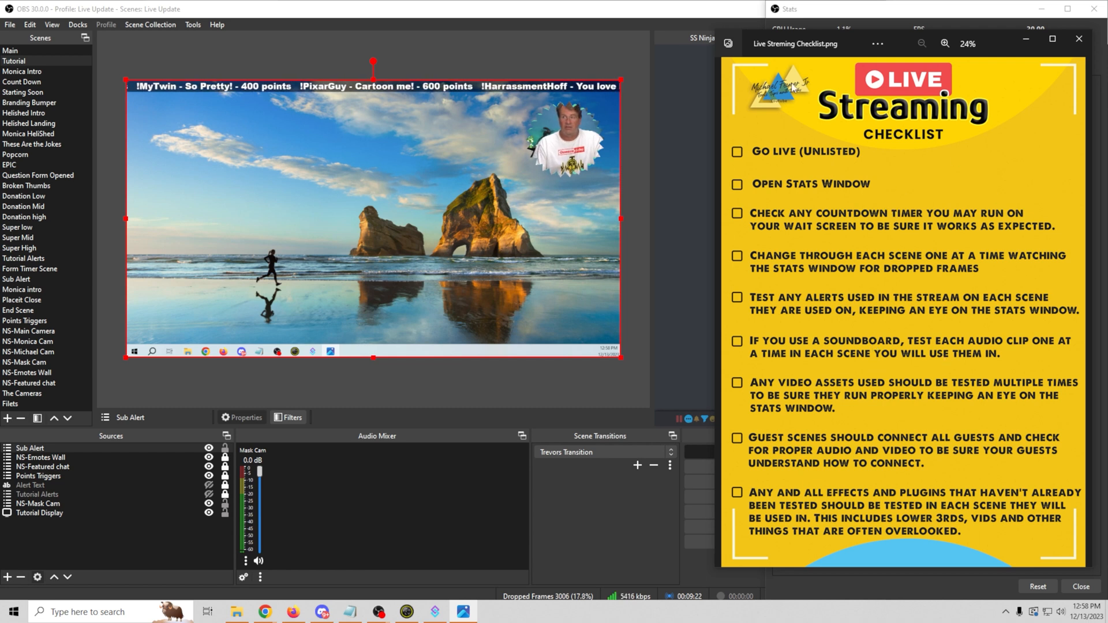
left_click(709, 16)
left_click(12, 51)
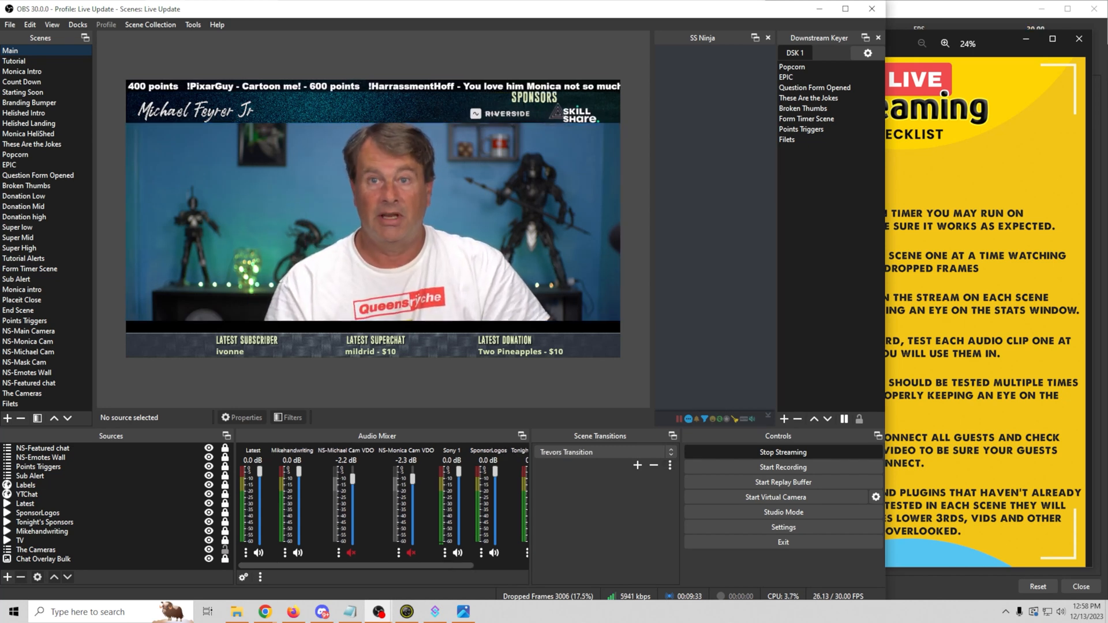
left_click(57, 61)
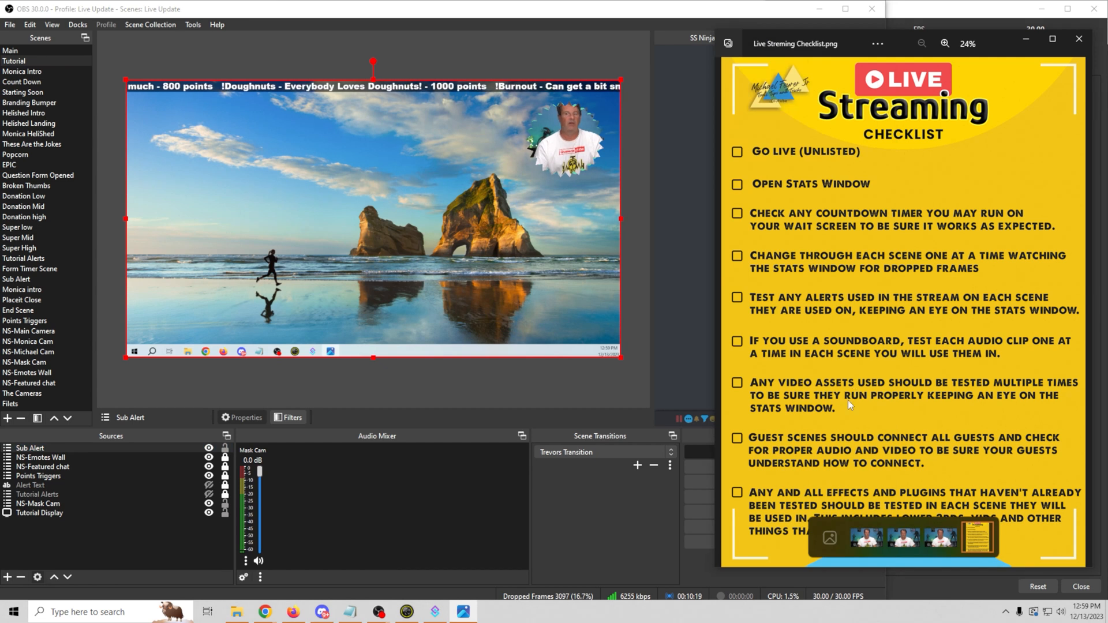
left_click(16, 52)
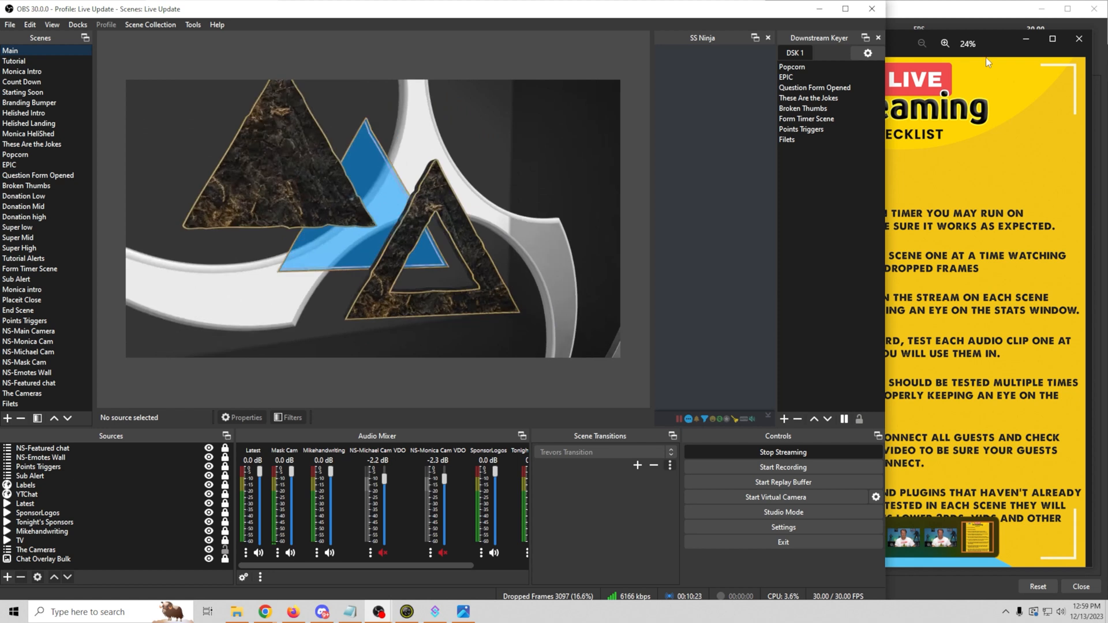
Step: Bring the Live Streaming Checklist forward and reposition its window clear of the OBS preview
left_click(987, 57)
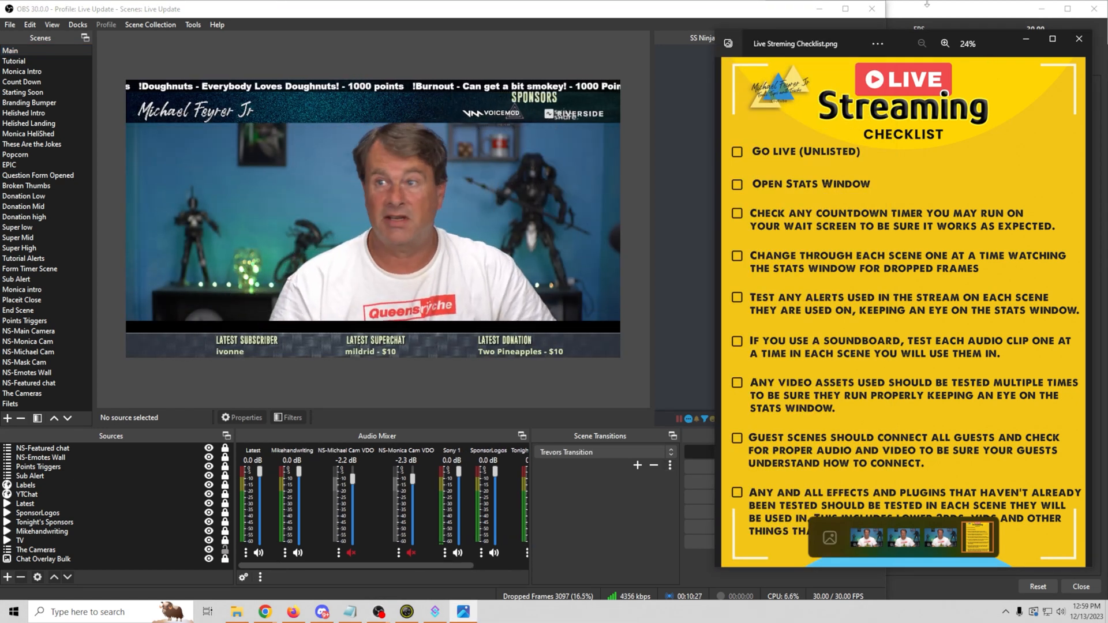
left_click_drag(1007, 50, 662, 55)
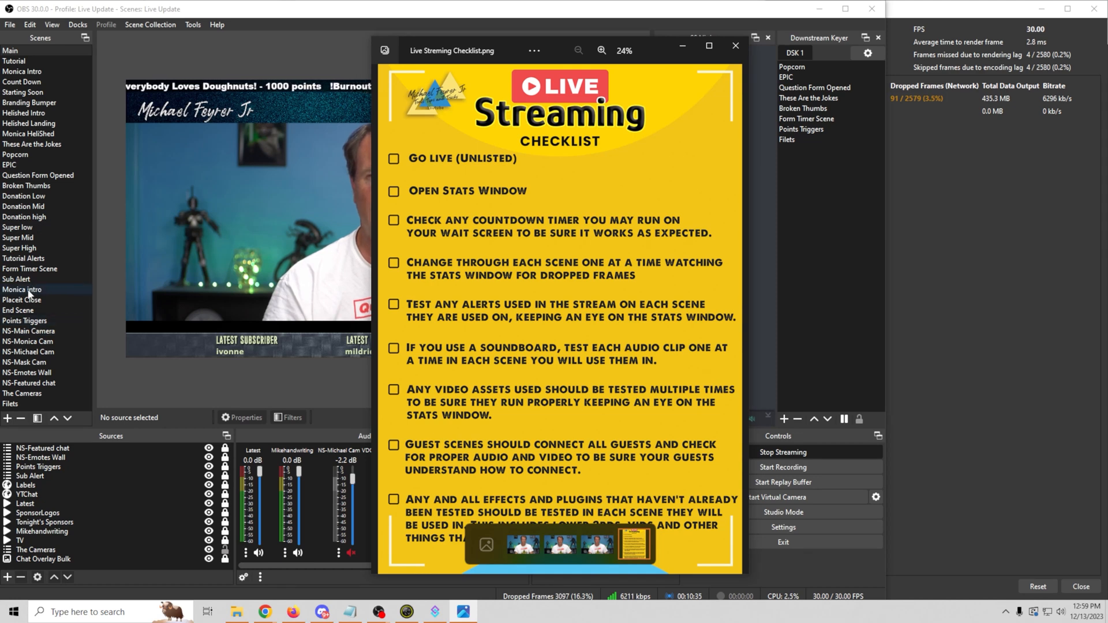
left_click_drag(652, 49, 912, 29)
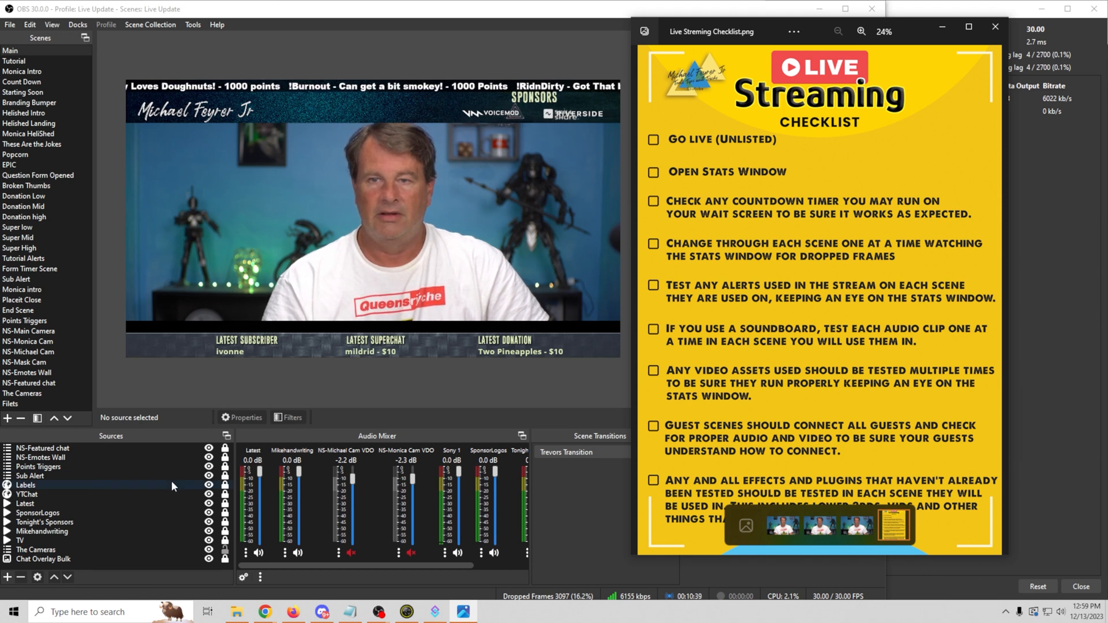
left_click_drag(910, 37, 1010, 38)
Step: Trigger the Popcorn overlay in the Downstream Keyer on the Main scene and check the stats for dropped frames
left_click(750, 48)
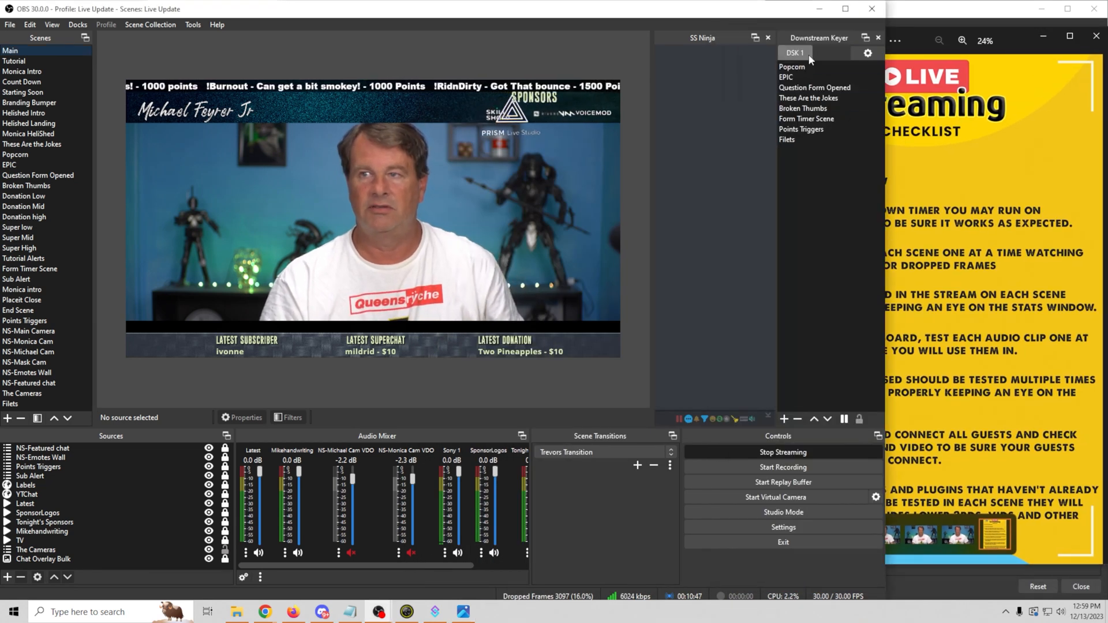
left_click(801, 68)
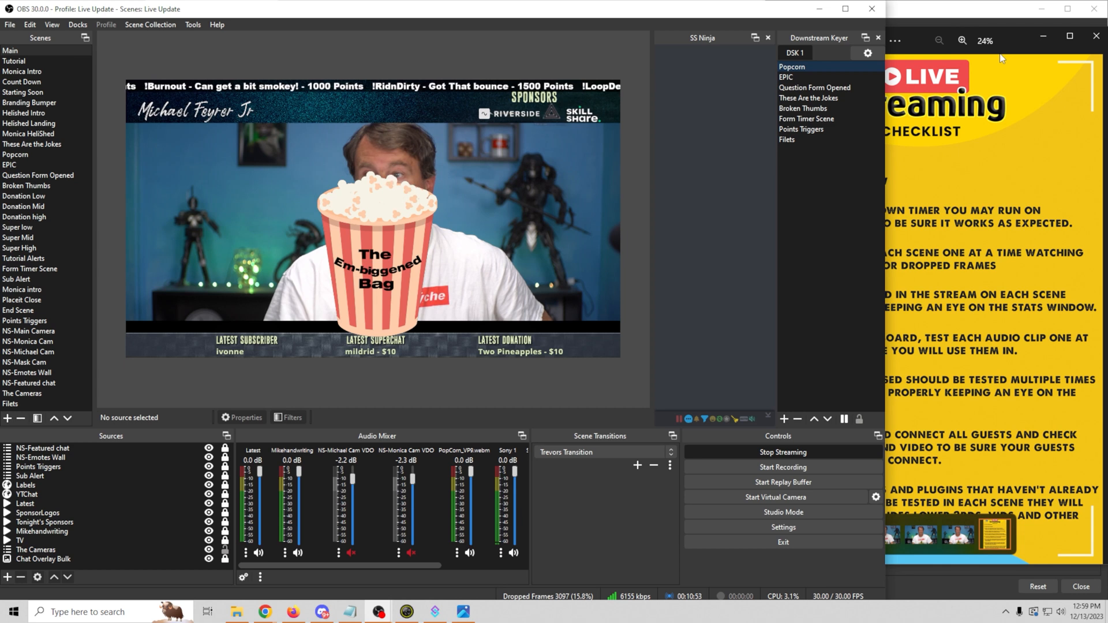
left_click(981, 13)
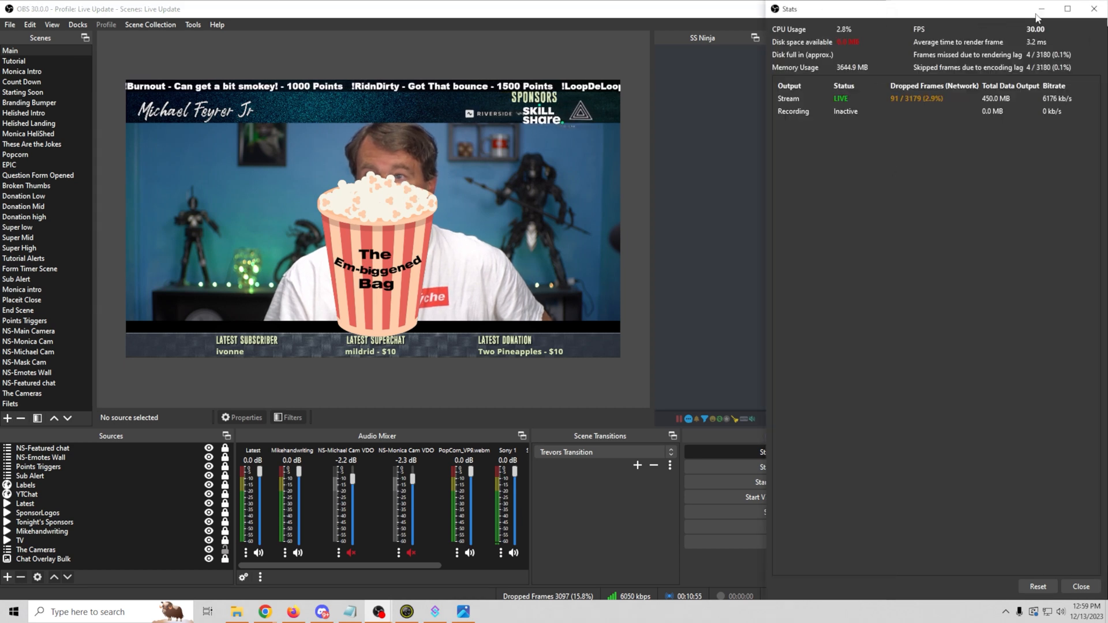
left_click(682, 11)
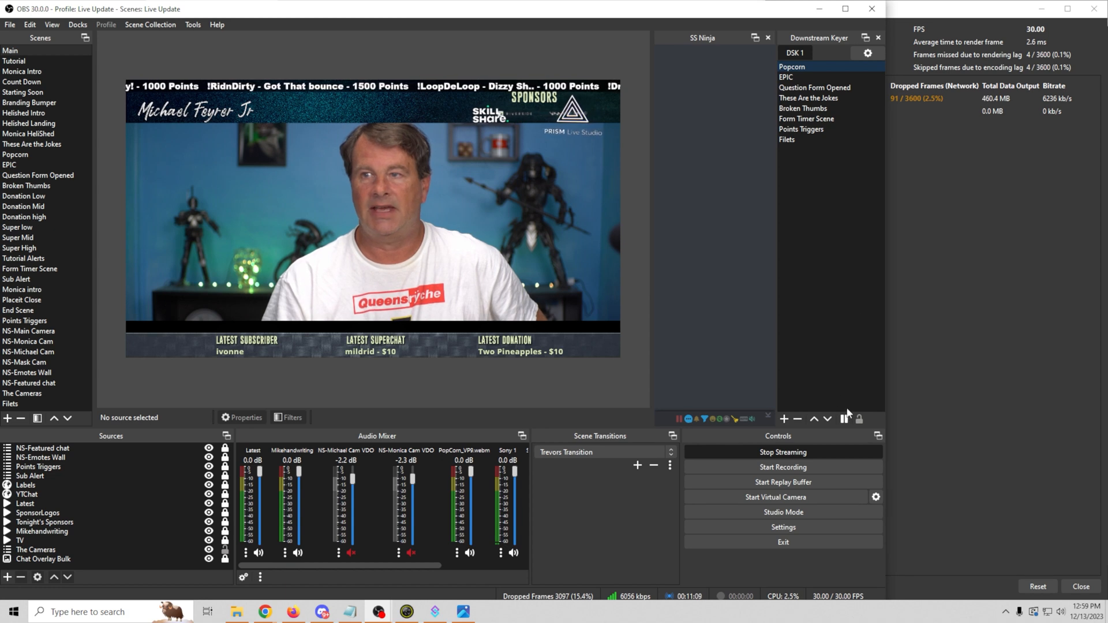
Step: Test the EPIC and These Are the Jokes downstream keyer overlays against the stats, clearing the keyer after each
left_click(808, 78)
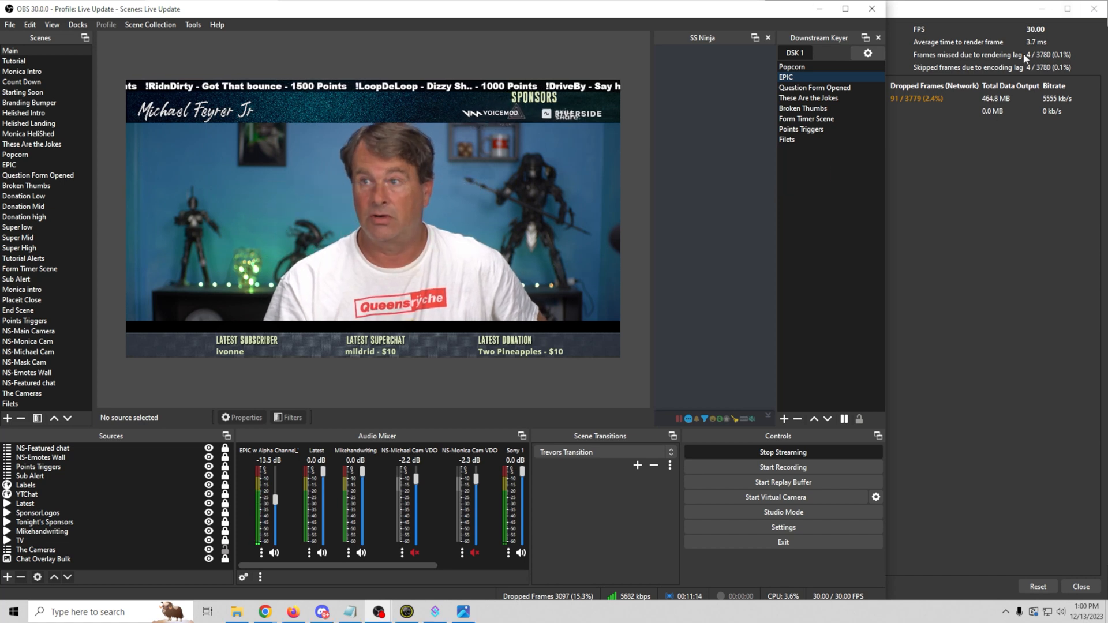
left_click(840, 421)
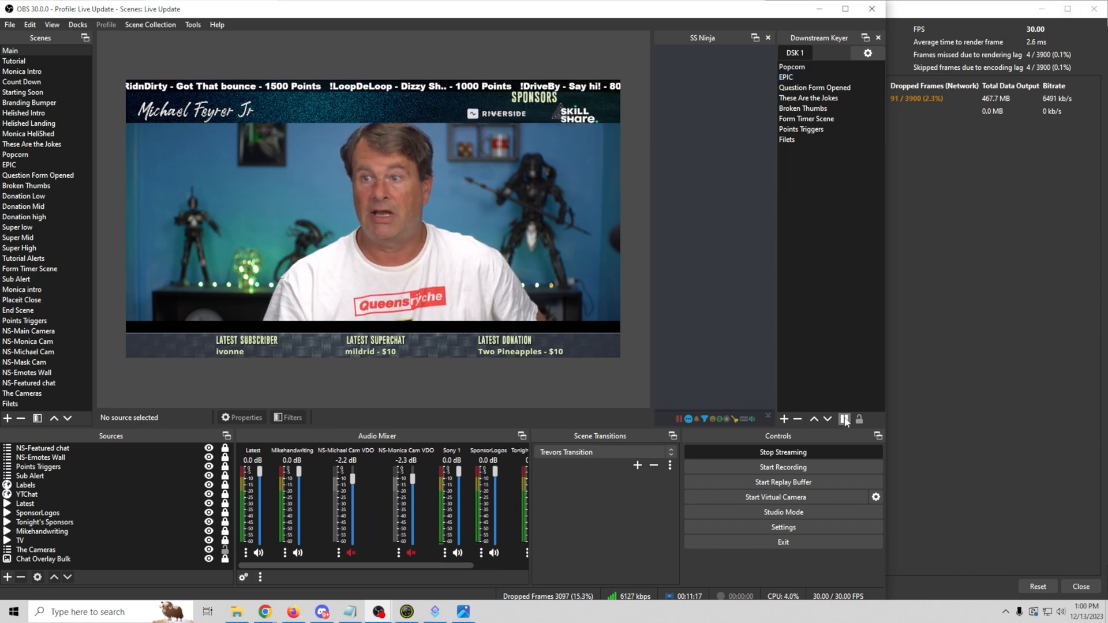
left_click(805, 100)
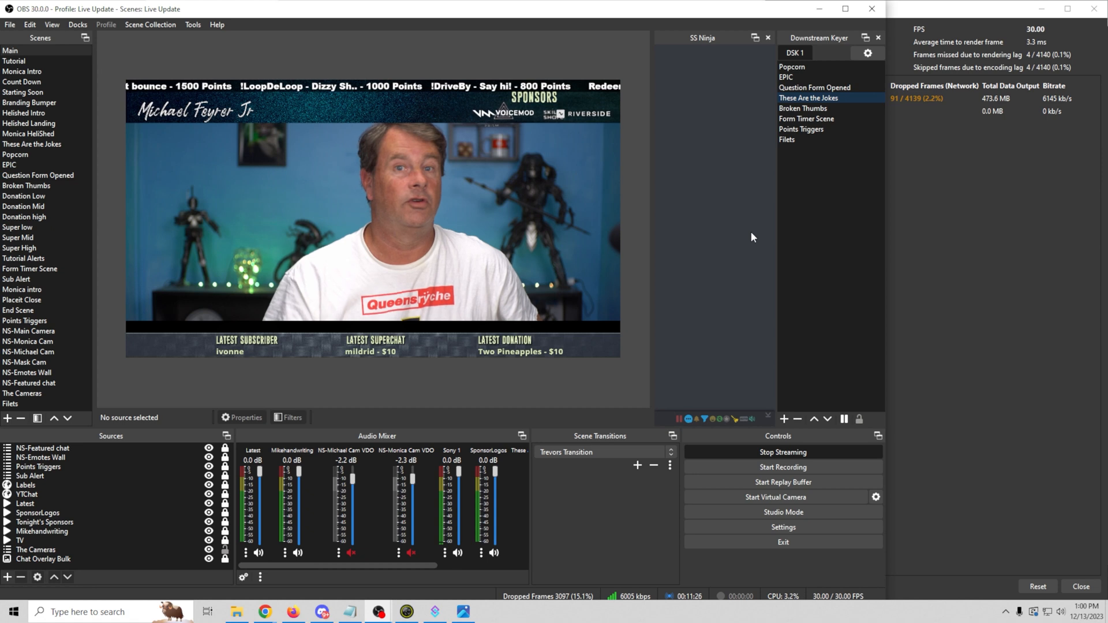
left_click(844, 421)
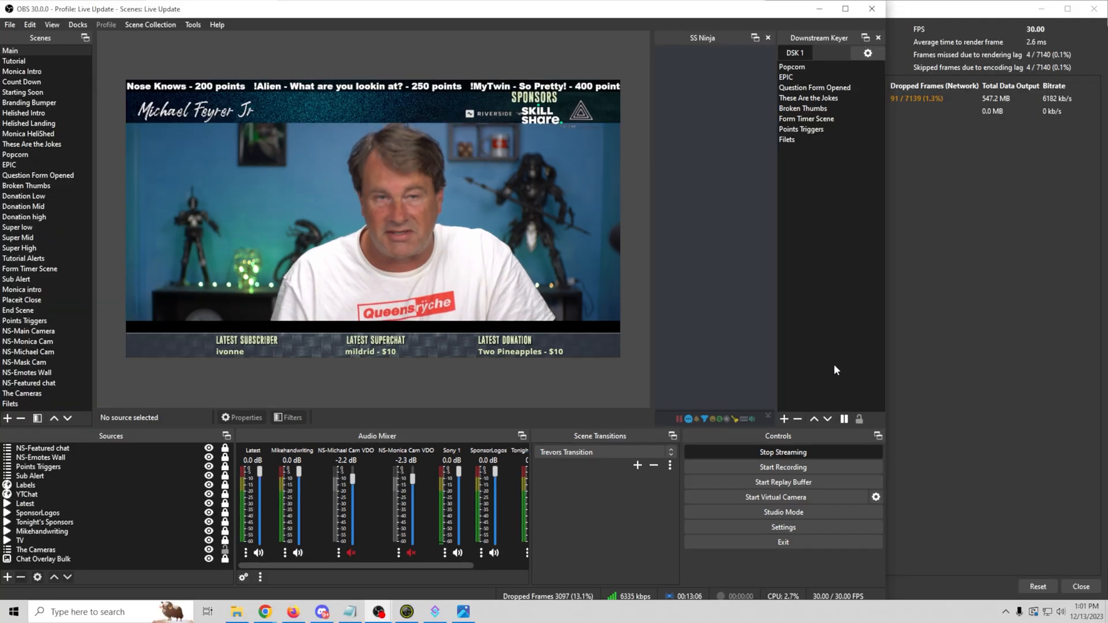
Step: Consult the streaming checklist, then switch to YouTube Studio in Chrome and pop out the stream's live chat
left_click(465, 612)
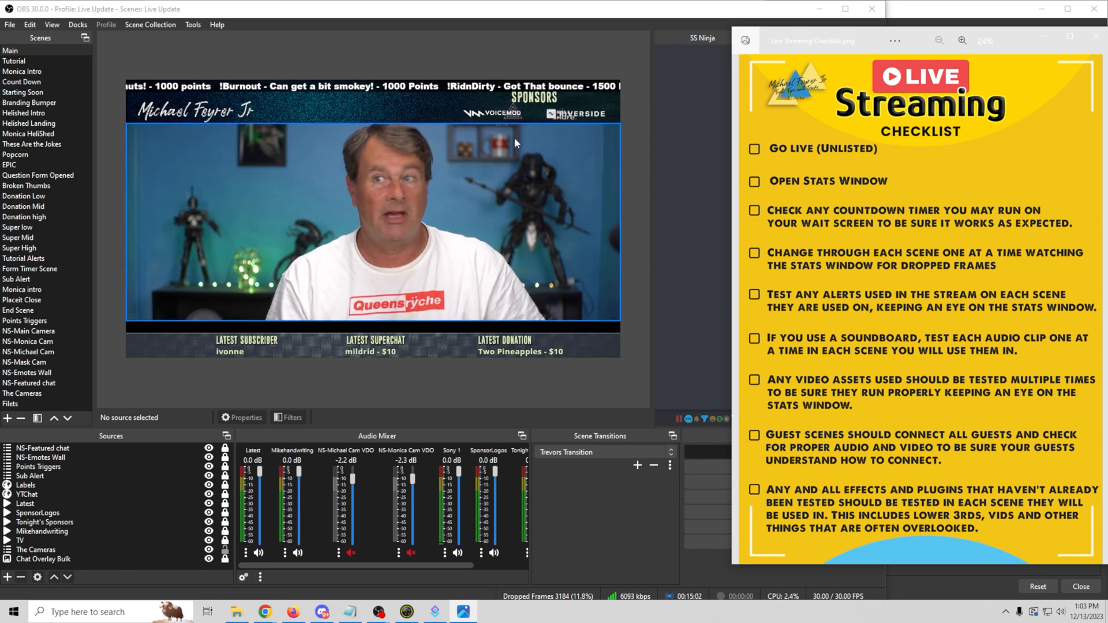
left_click(644, 30)
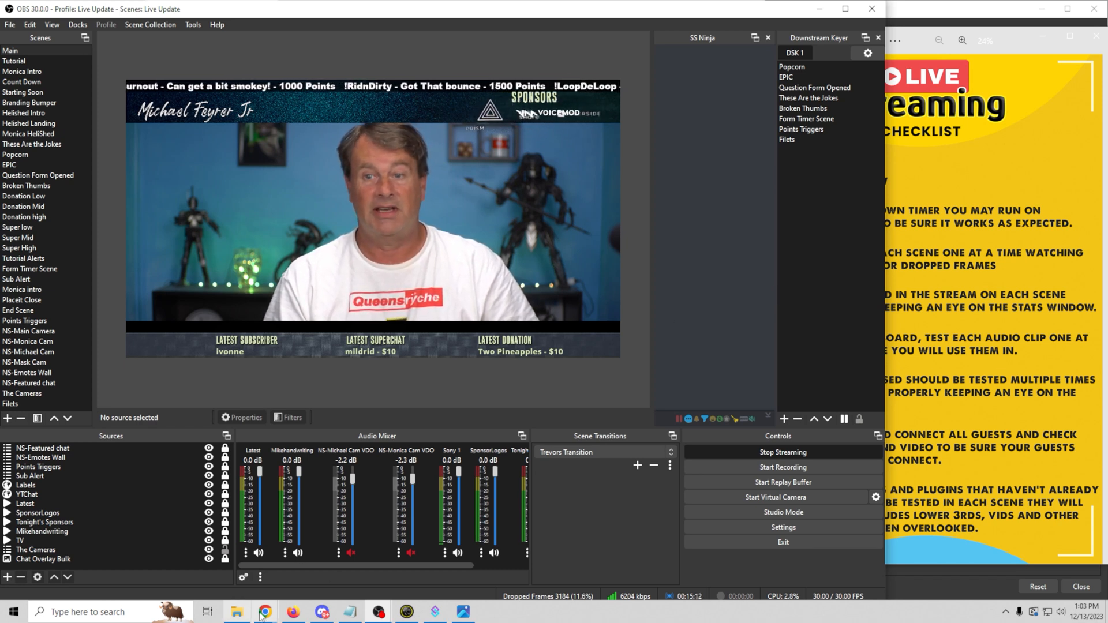
mouse_move(269, 617)
left_click(334, 569)
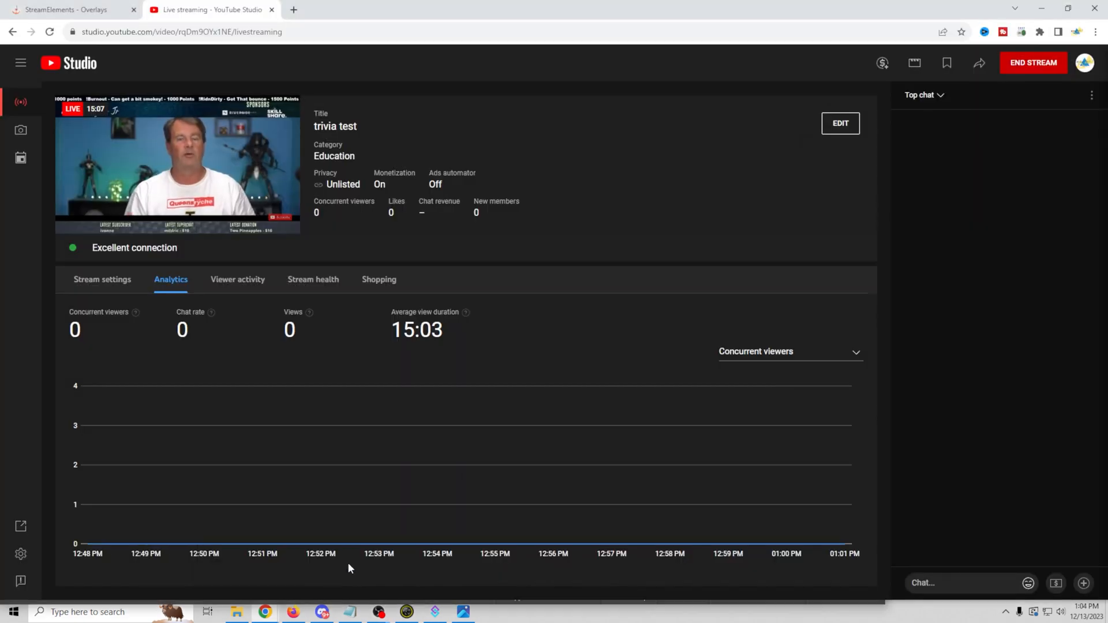
left_click(1091, 95)
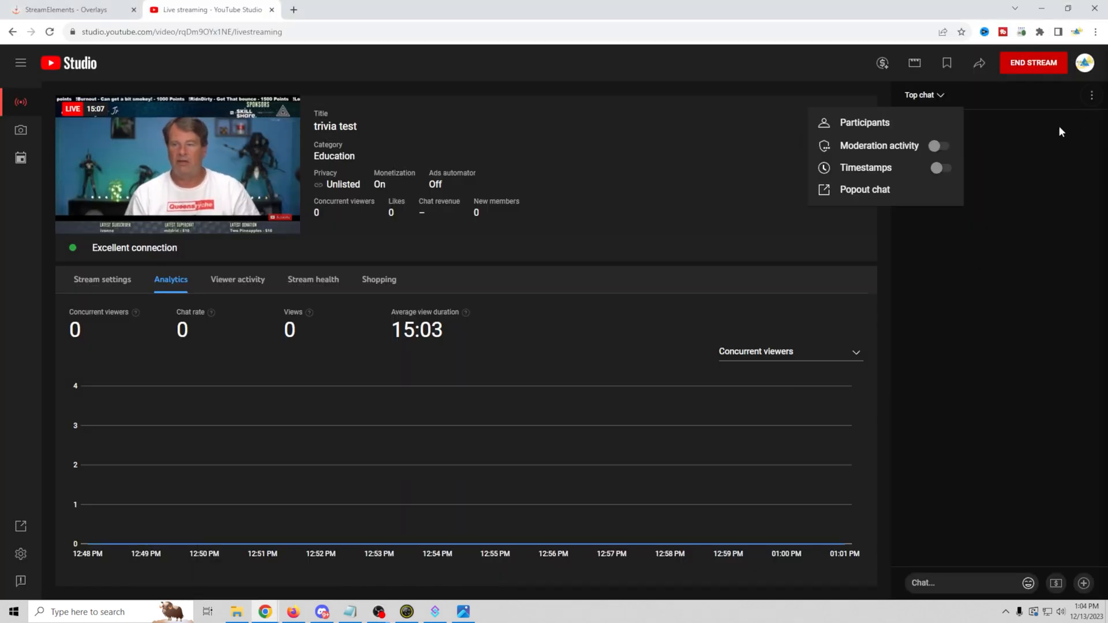
left_click(856, 191)
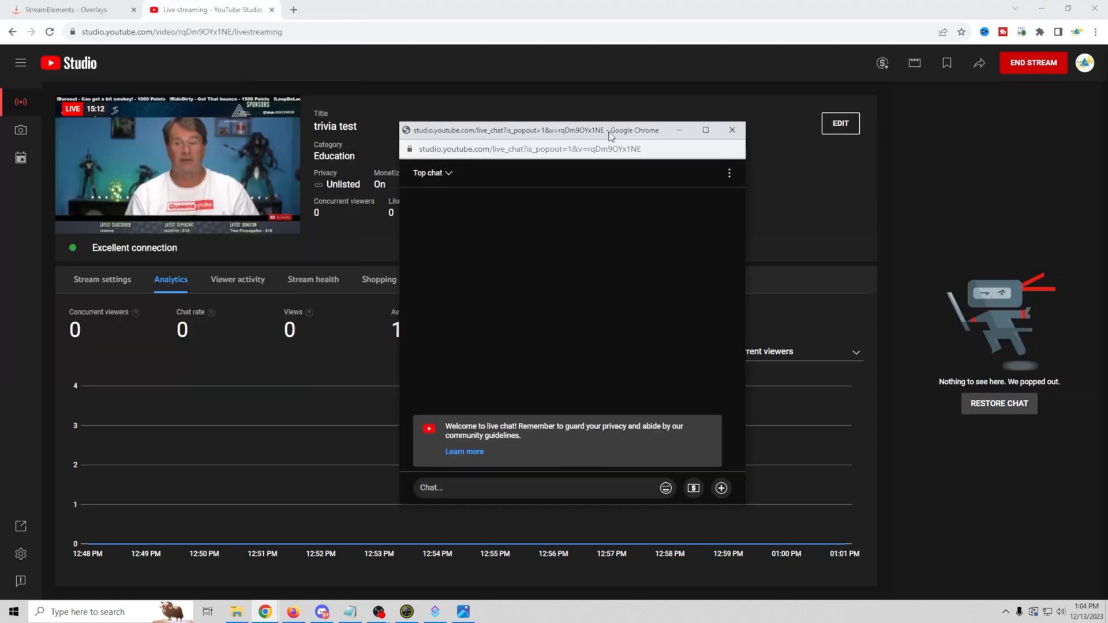
left_click_drag(607, 130, 595, 146)
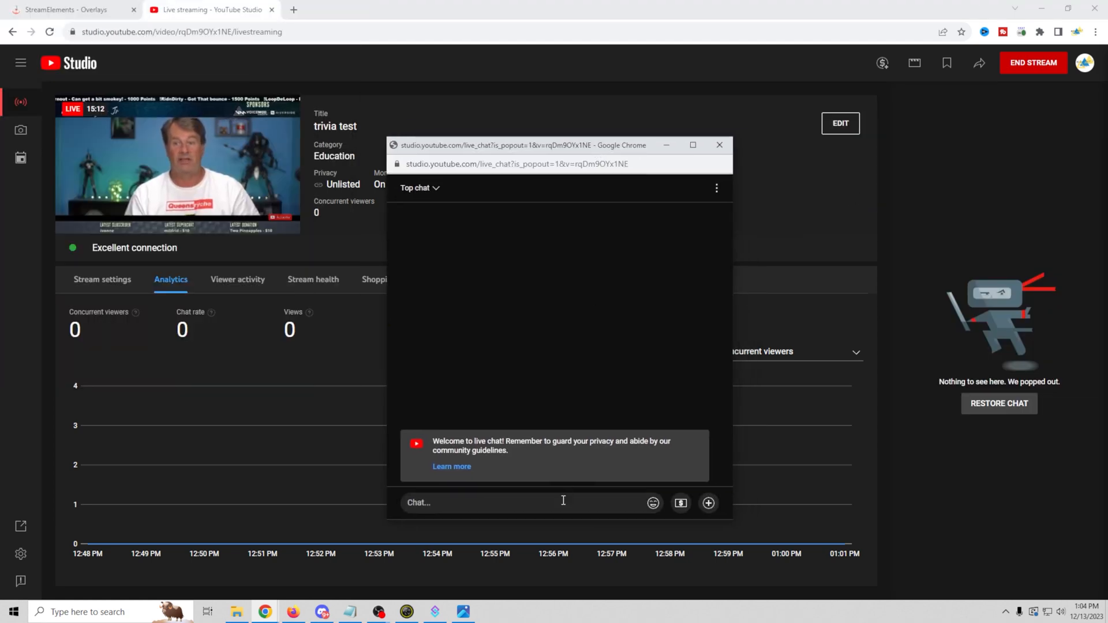
Step: Send the message "hello" in the popped-out live chat and return to the Live Update OBS window to check it
type("hello")
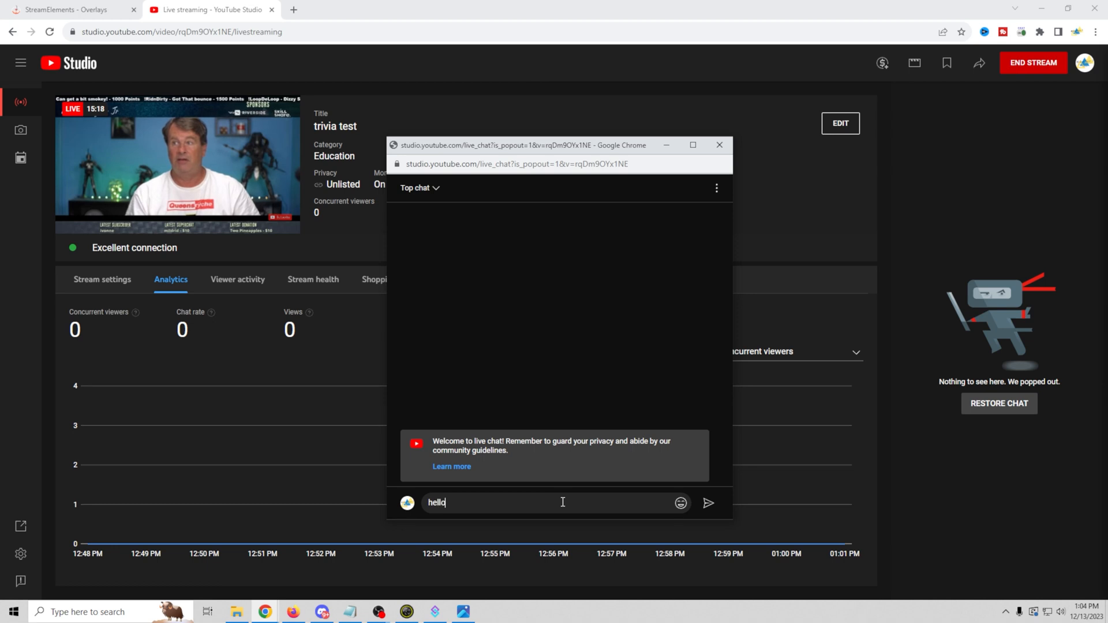
key("Return")
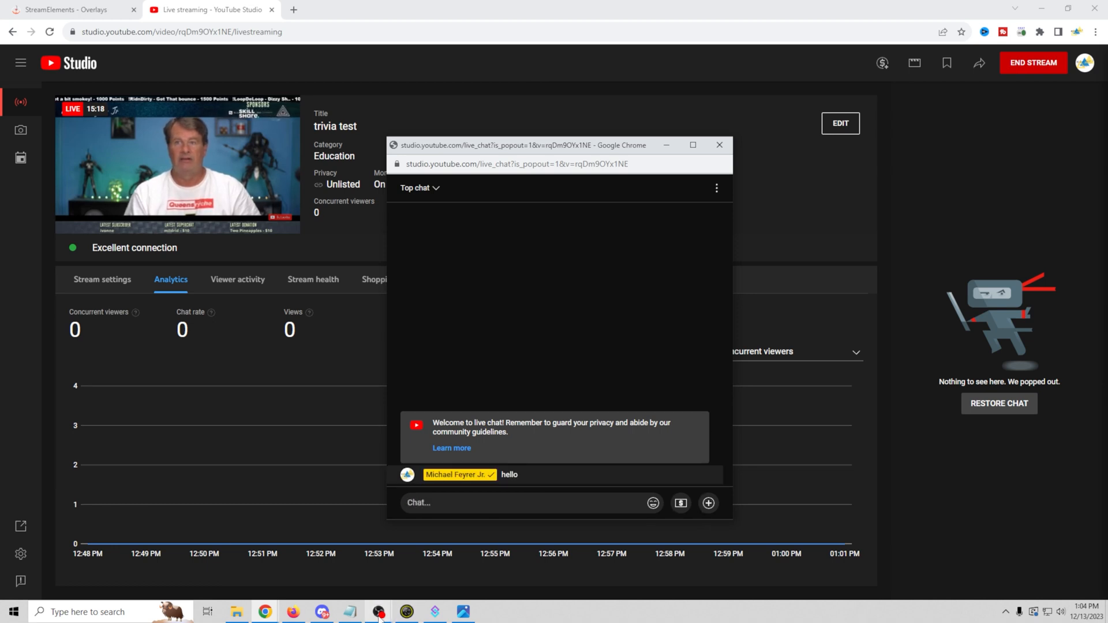
left_click(424, 567)
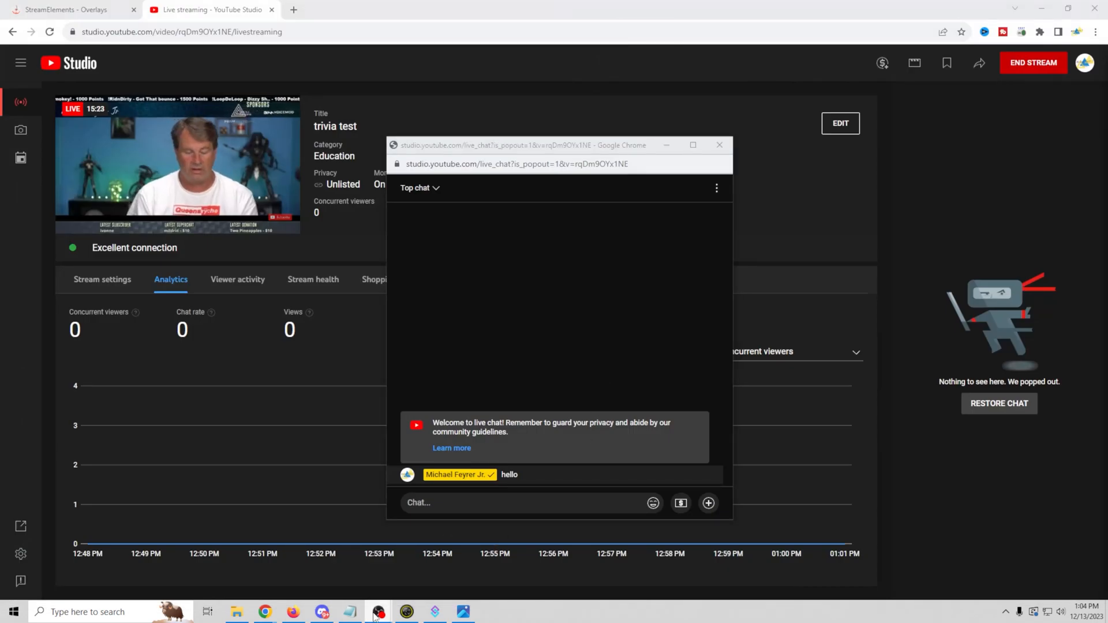
mouse_move(379, 613)
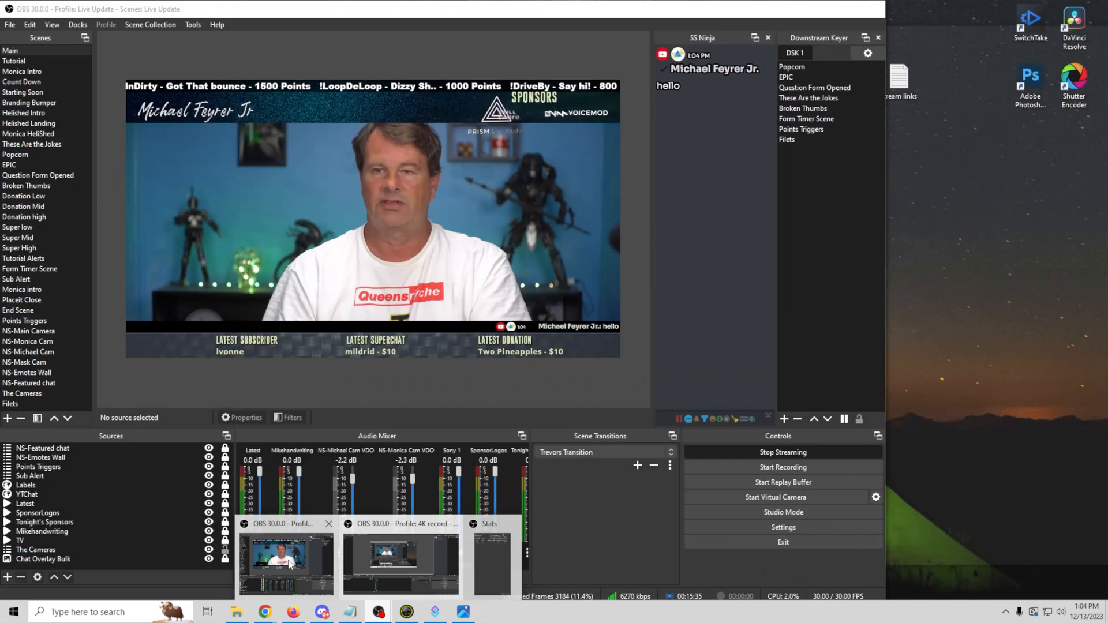
left_click(310, 555)
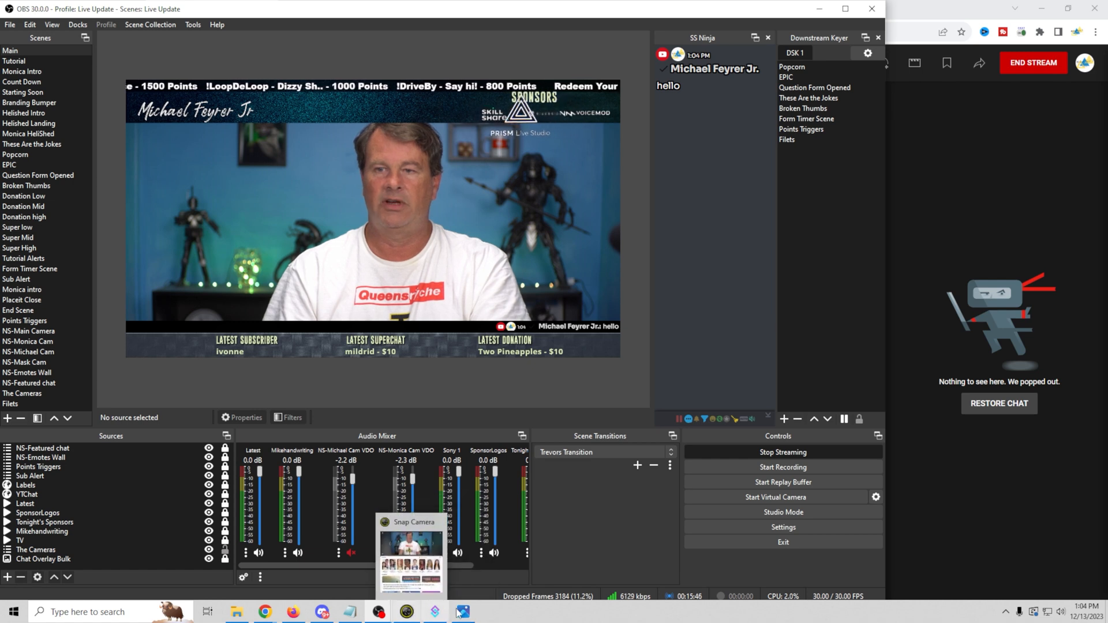
Step: Bring up the Stats window beside OBS and feature the "hello" chat message from the SS Ninja dock
mouse_move(378, 611)
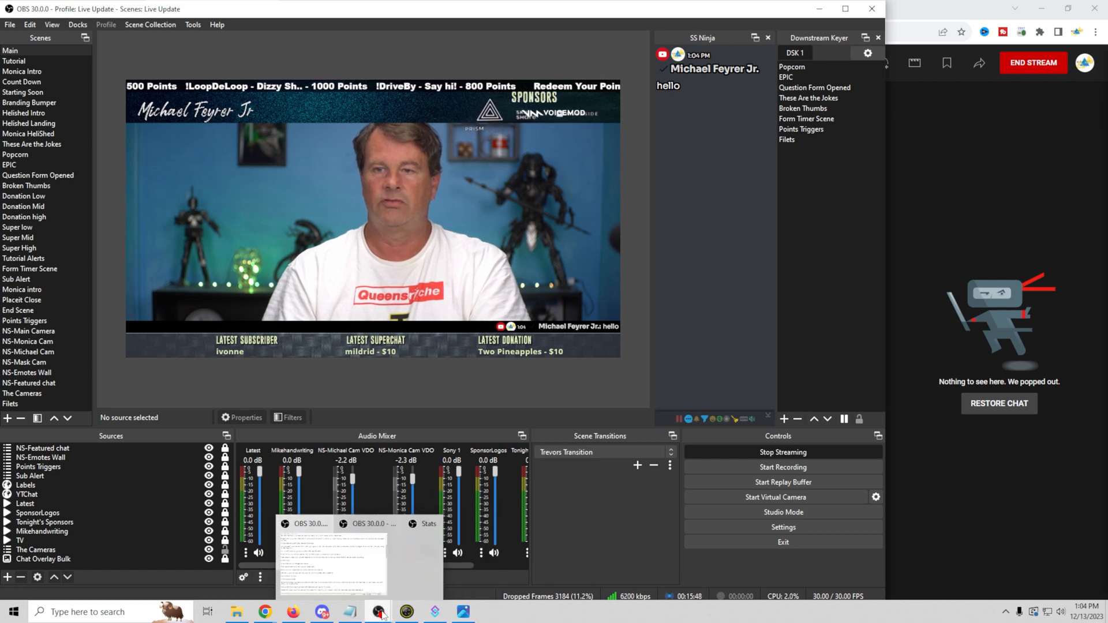
left_click(472, 565)
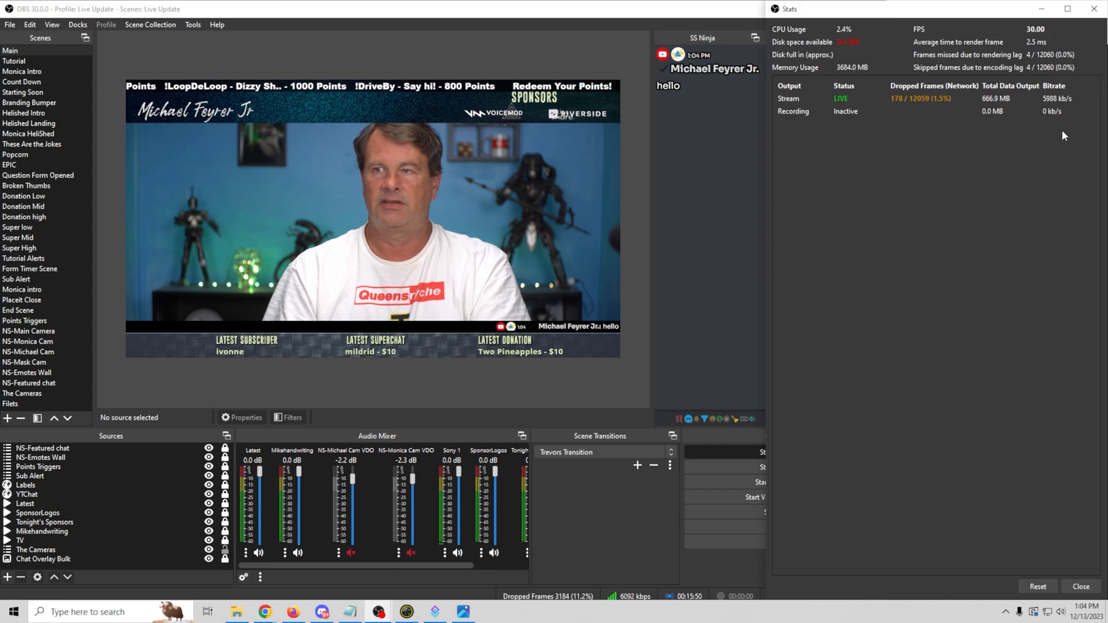
left_click(745, 144)
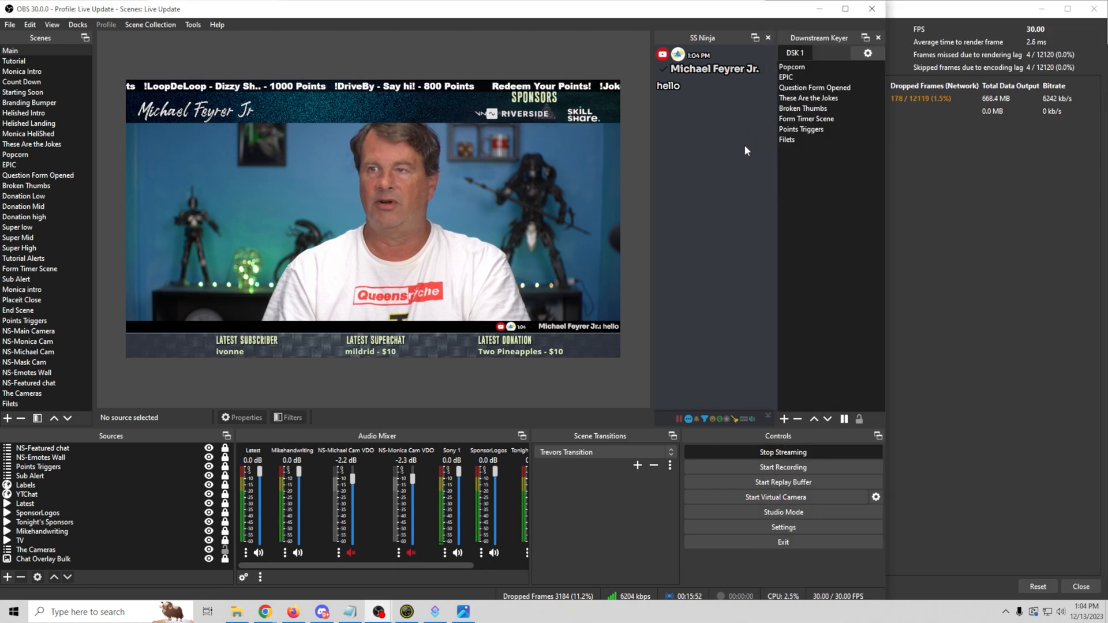
left_click(708, 91)
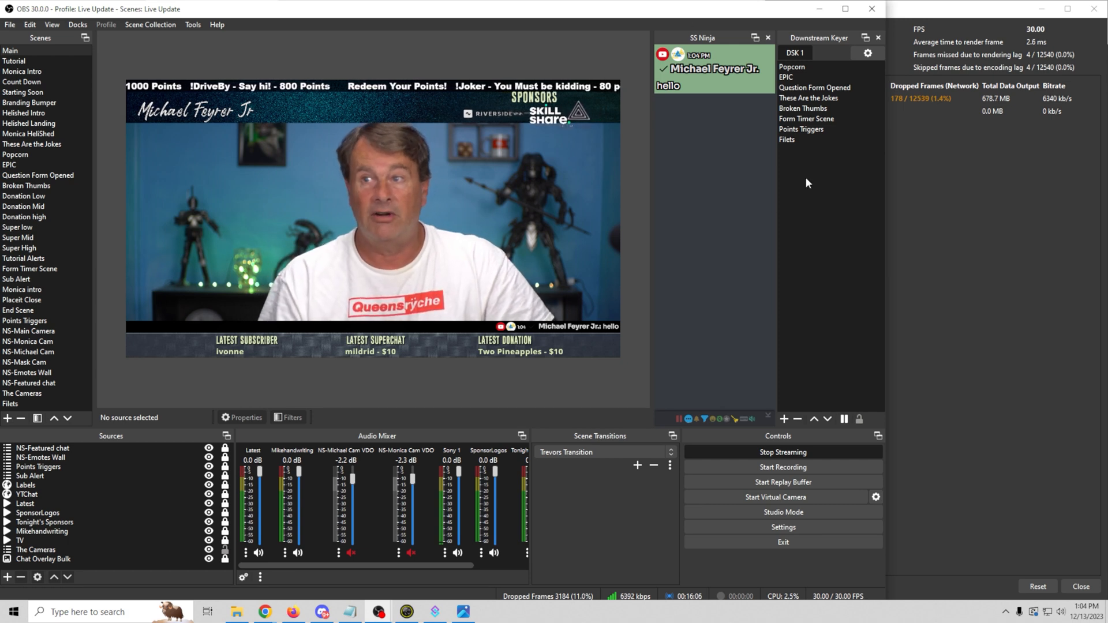
Step: Trigger the Broken Thumbs overlay and change through the Monica Intro and Tutorial scenes while watching the stats
left_click(803, 109)
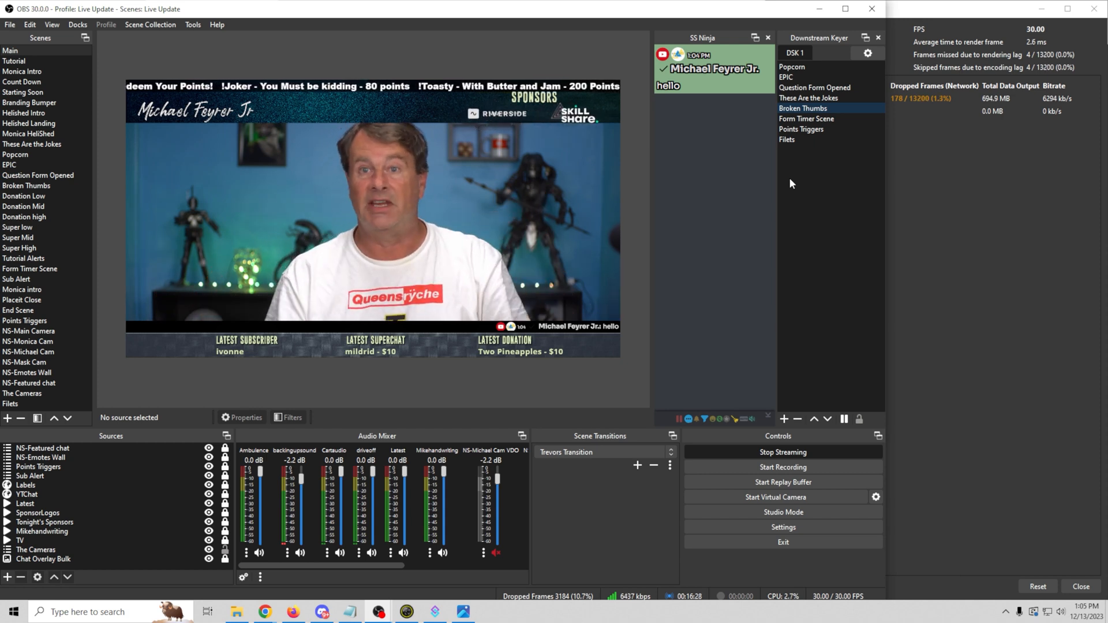
left_click(29, 71)
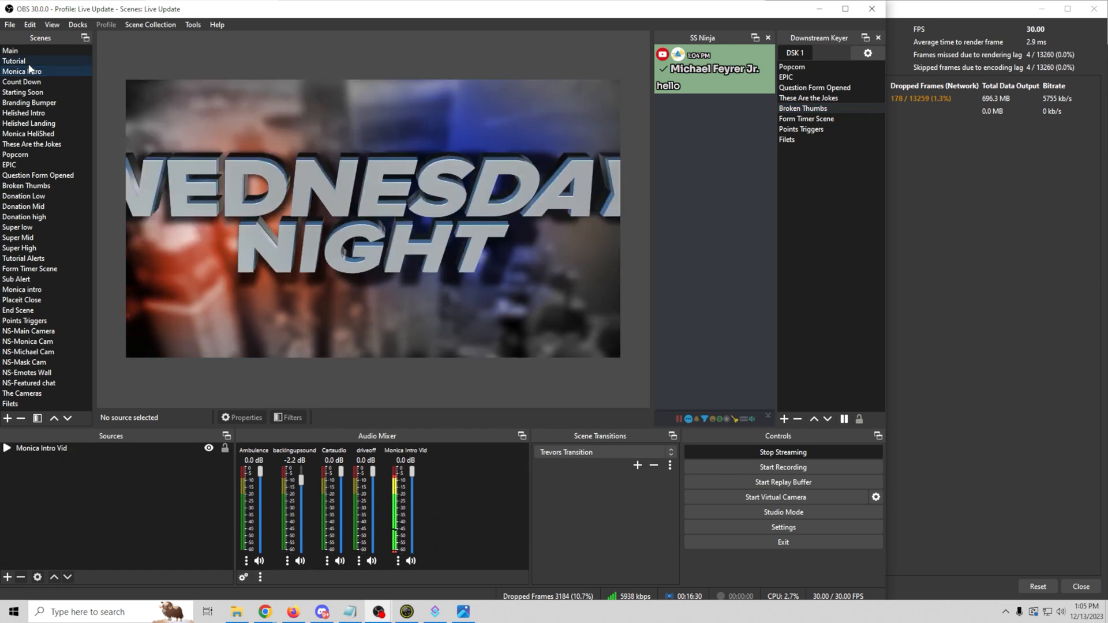
left_click(23, 61)
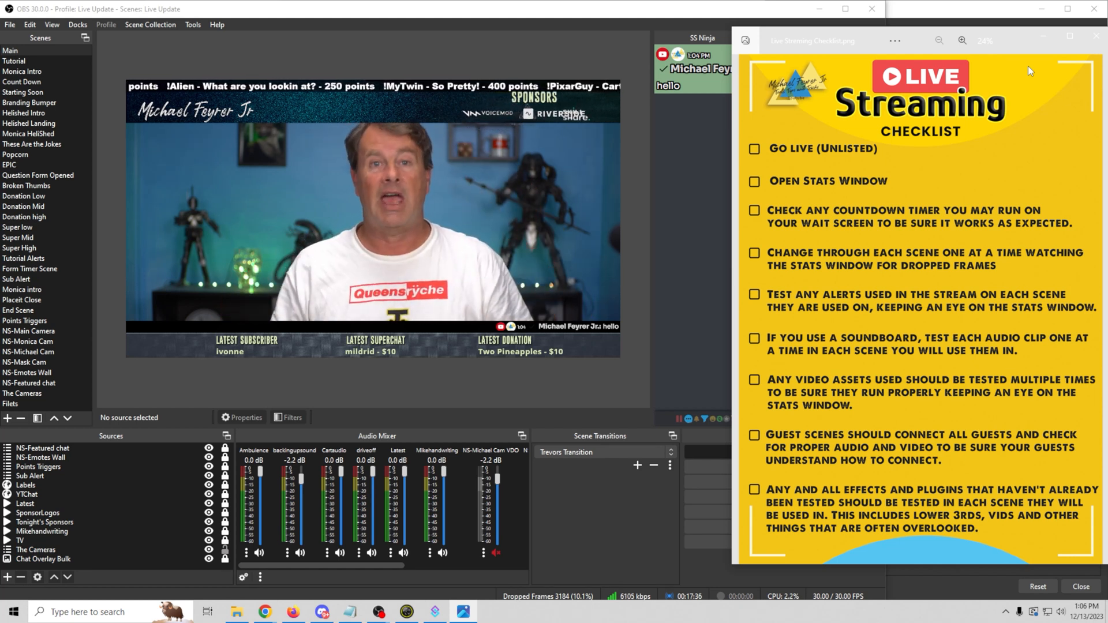
left_click(940, 8)
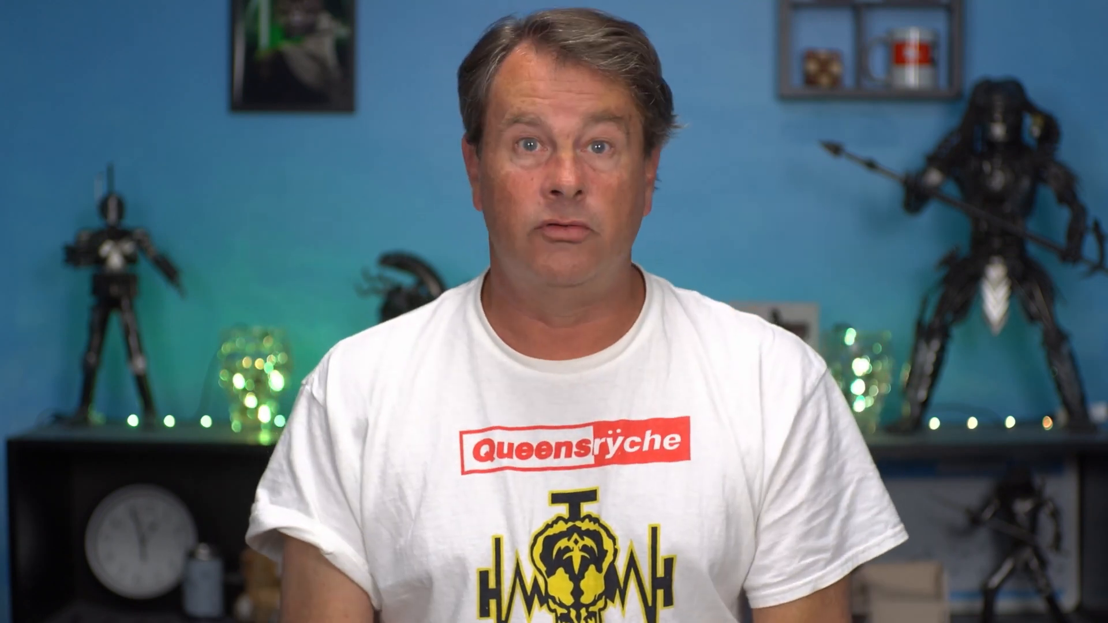
Step: End the trivia test live stream in YouTube Studio and dismiss the stream summary
left_click(1034, 61)
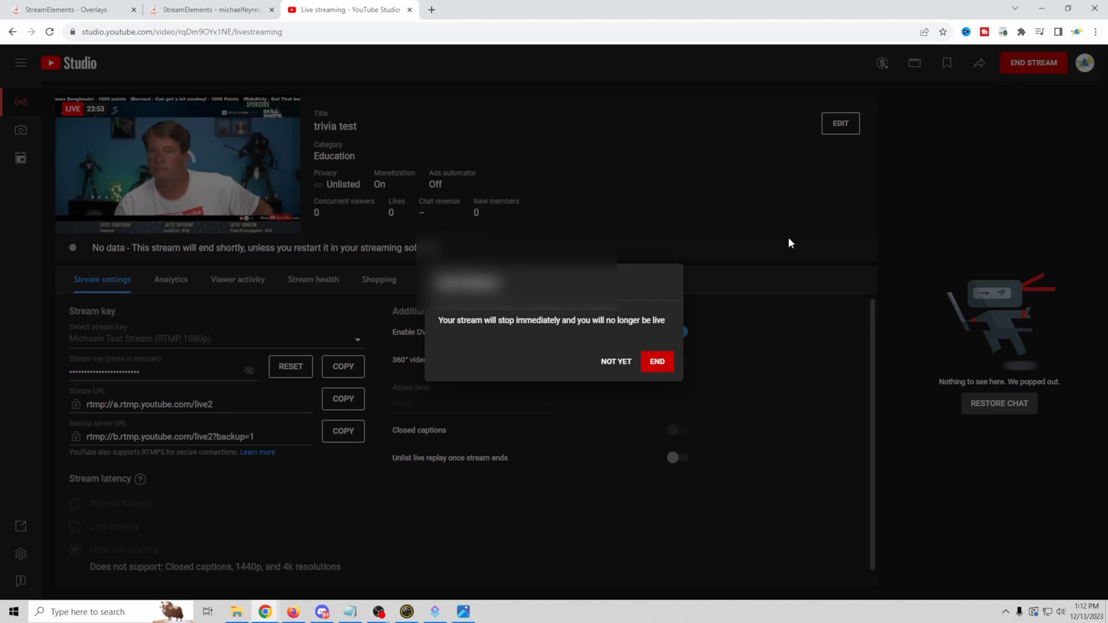
left_click(661, 364)
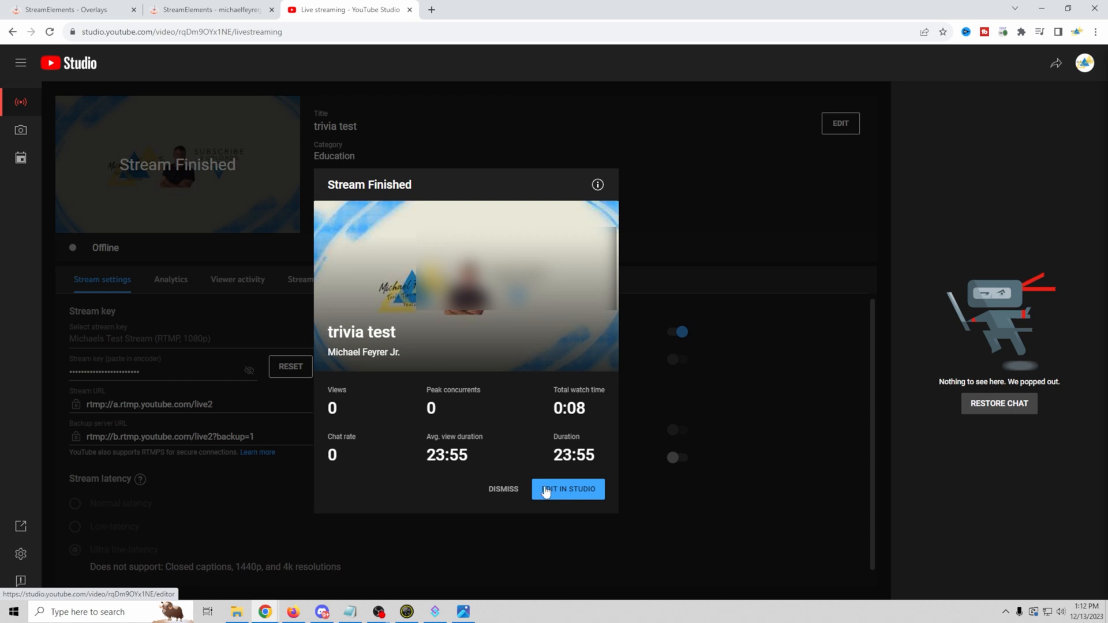
left_click(500, 489)
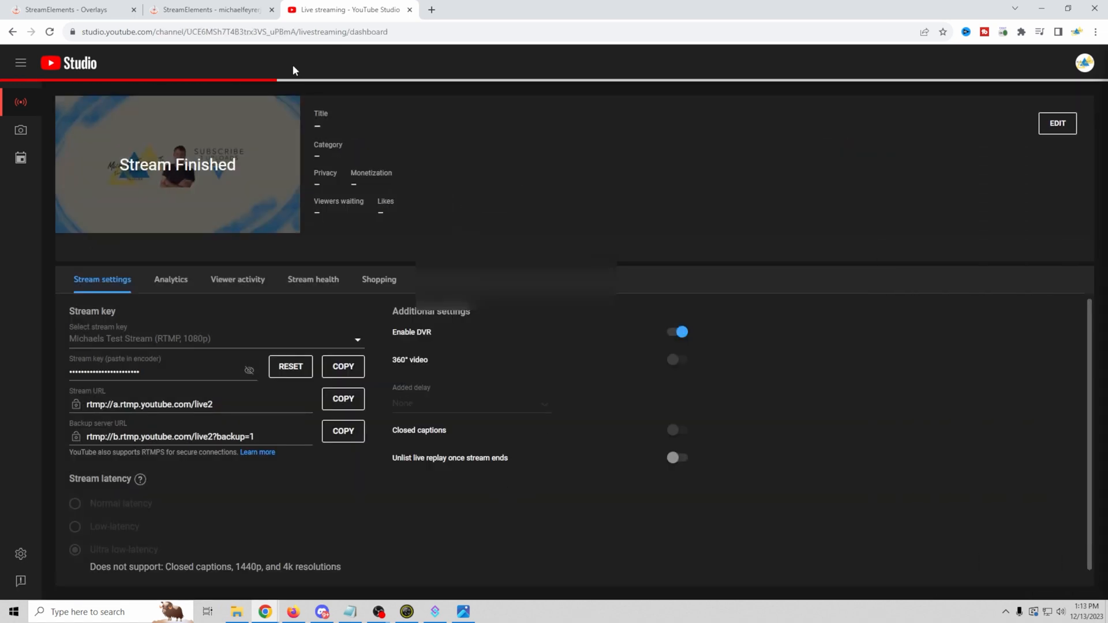
Step: Open the channel content's list of live streams and check the trivia test replay's options for a download
left_click(61, 68)
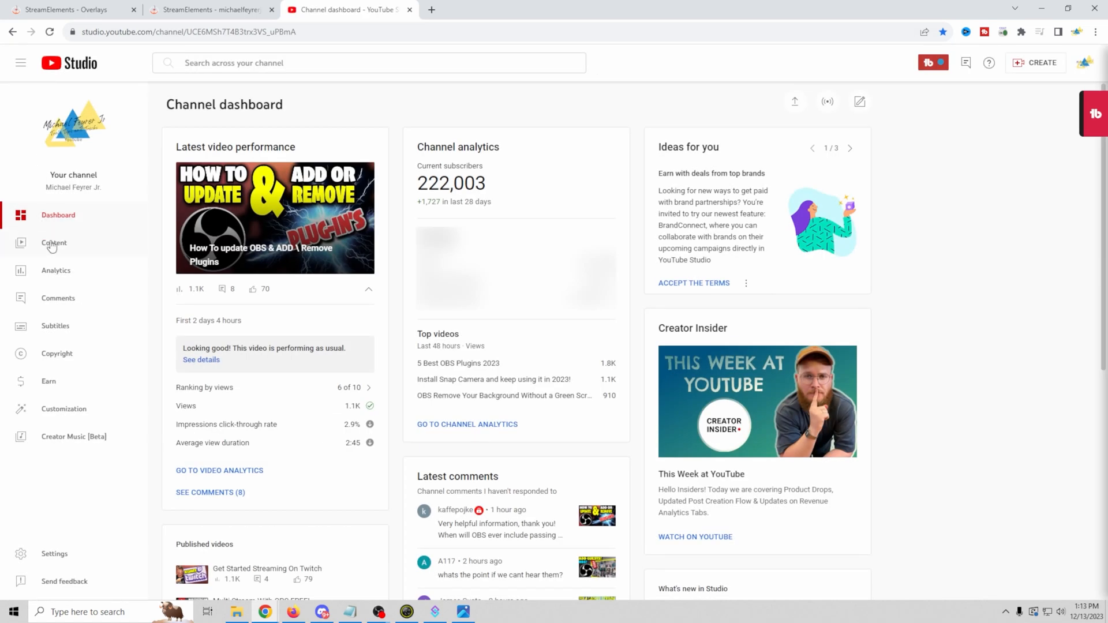
left_click(60, 246)
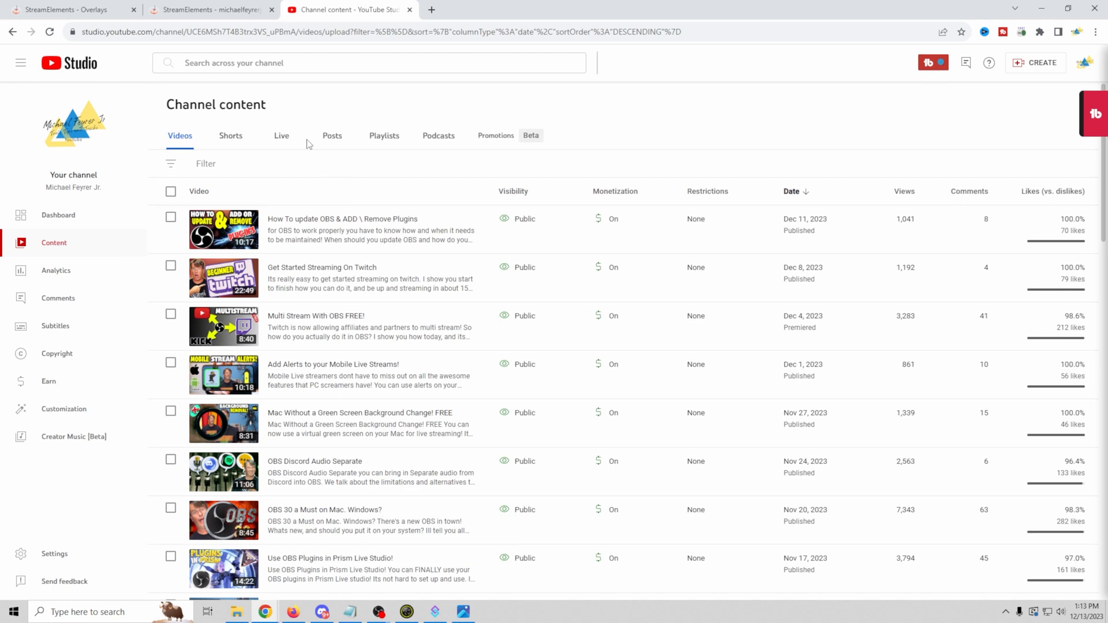
left_click(274, 141)
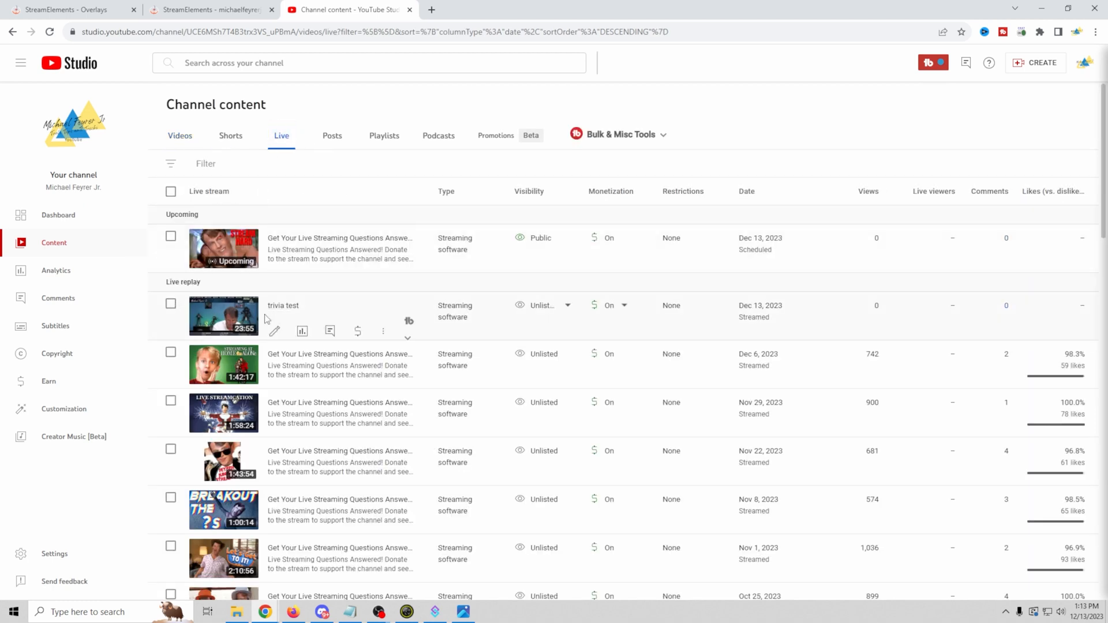
left_click(382, 334)
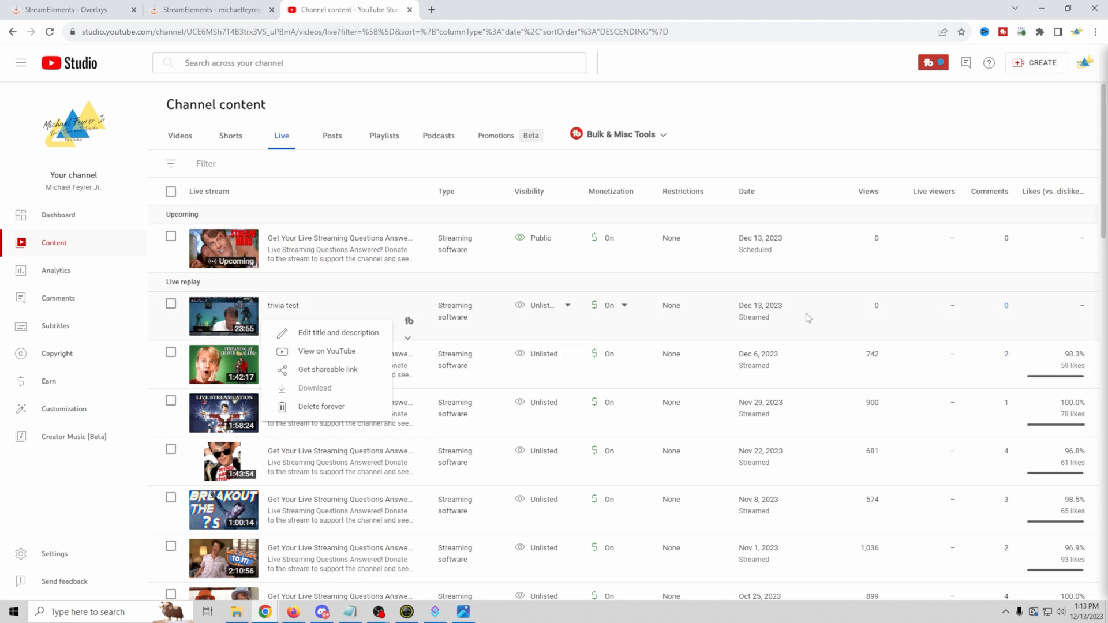
left_click(829, 318)
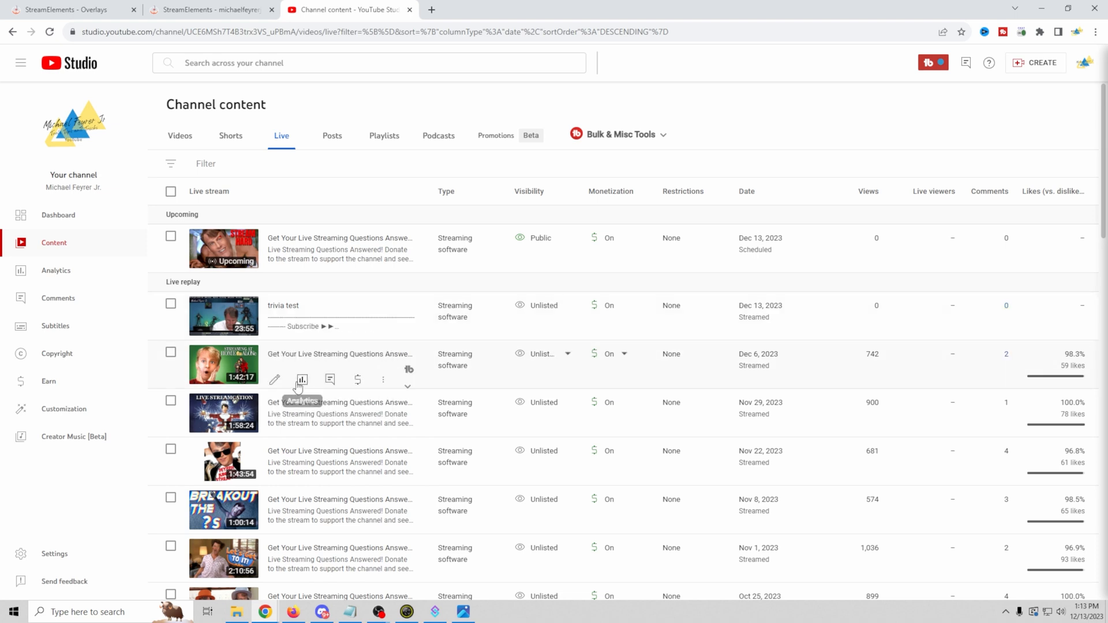
Step: Download the Dec 6, 2023 live replay and open the Downloads folder in File Explorer
left_click(384, 381)
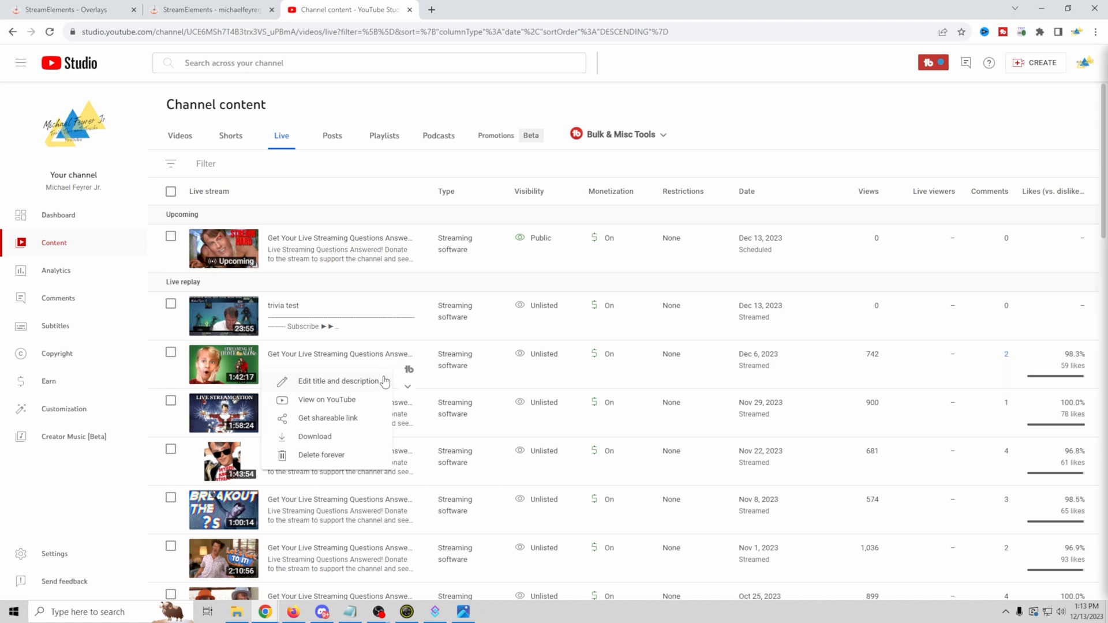
left_click(321, 437)
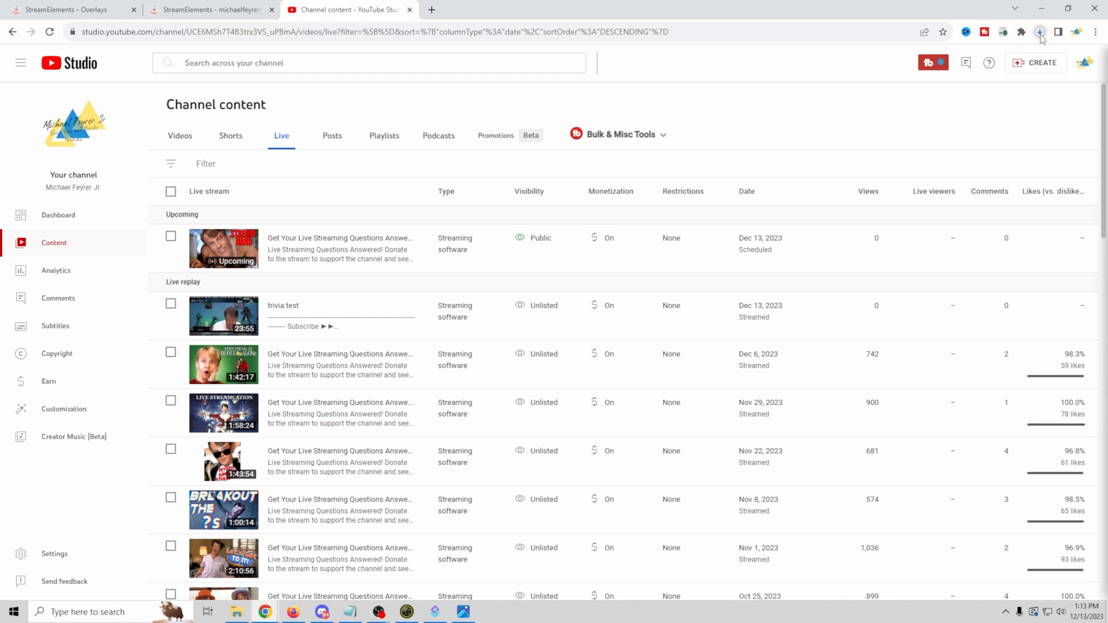
left_click(237, 610)
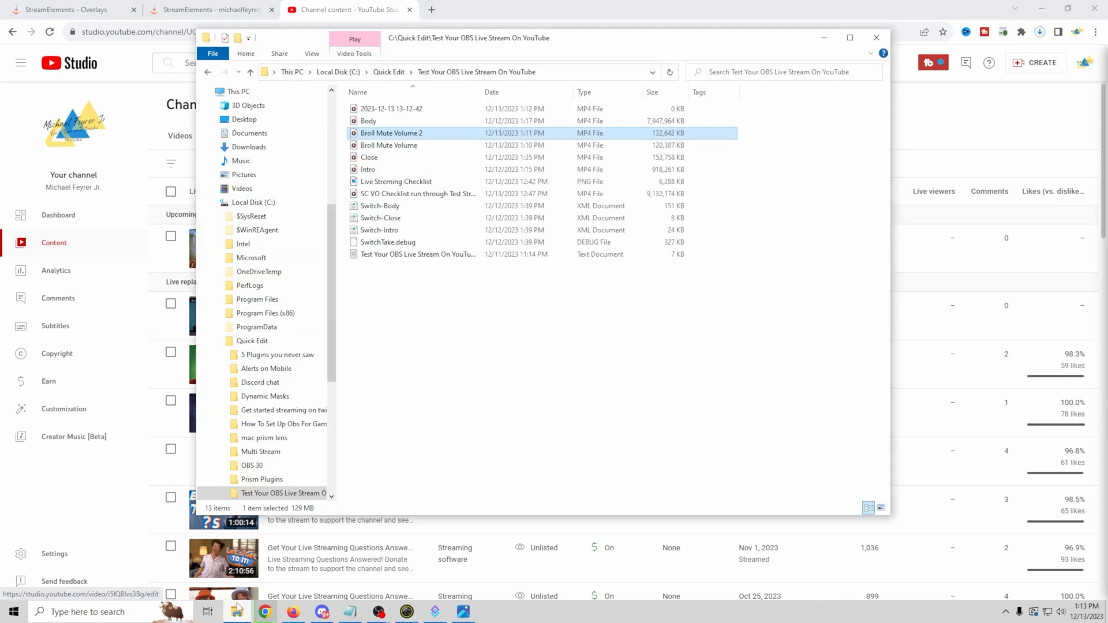
left_click(280, 148)
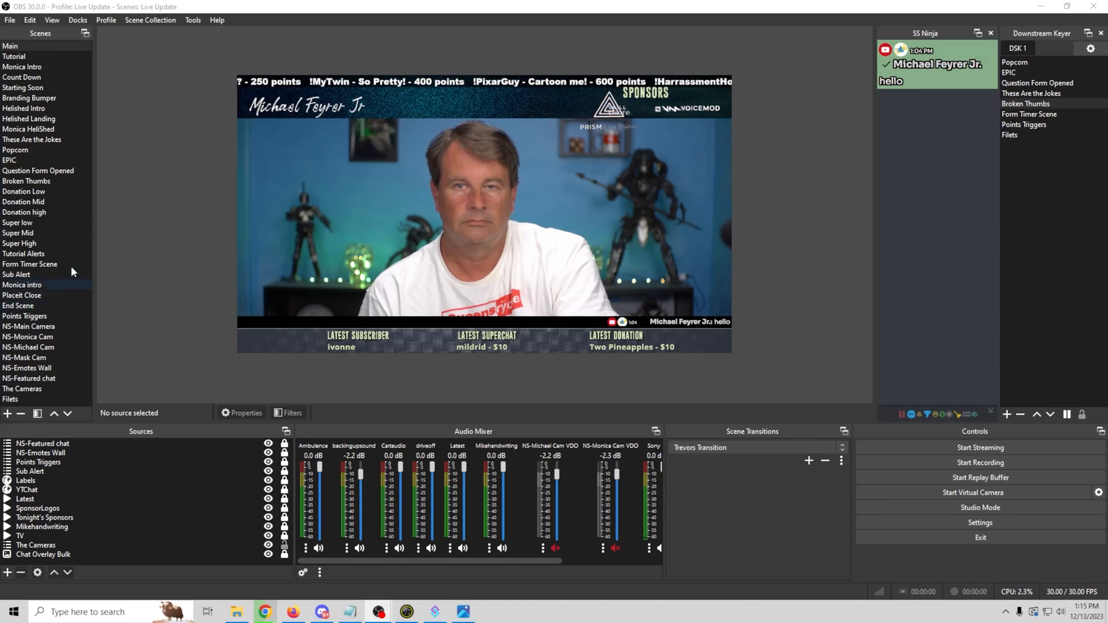
Step: In OBS, change to the Monica Intro scene and lower the volume of the Monica Intro Vid source
left_click(29, 67)
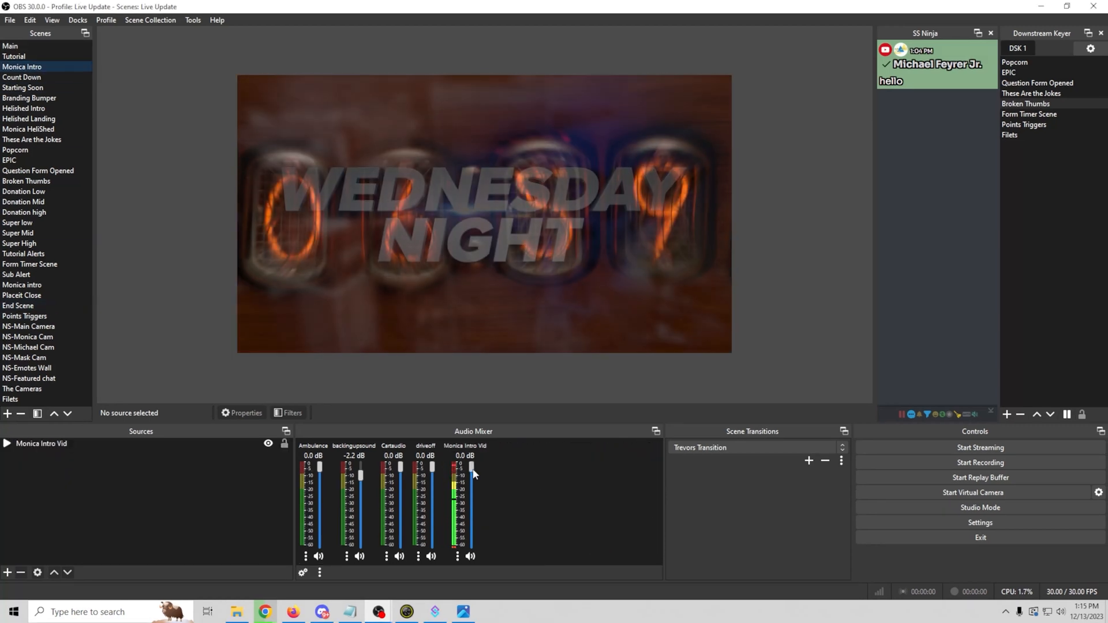
left_click_drag(472, 466, 472, 502)
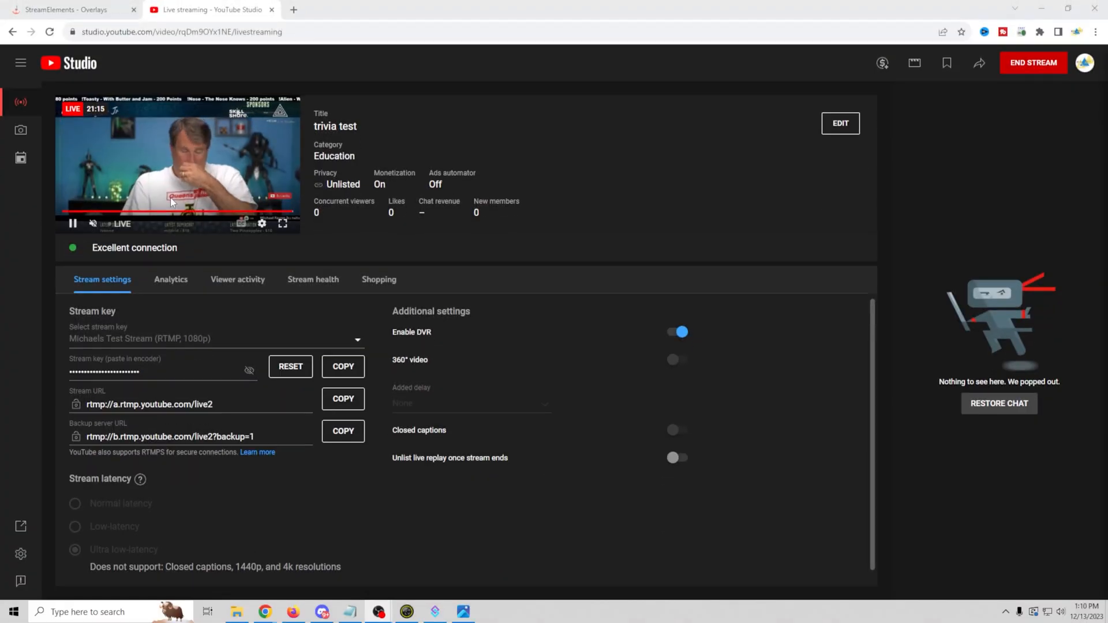
Step: Unmute the live stream preview in YouTube Studio to listen to its audio, and mute it again
left_click(92, 226)
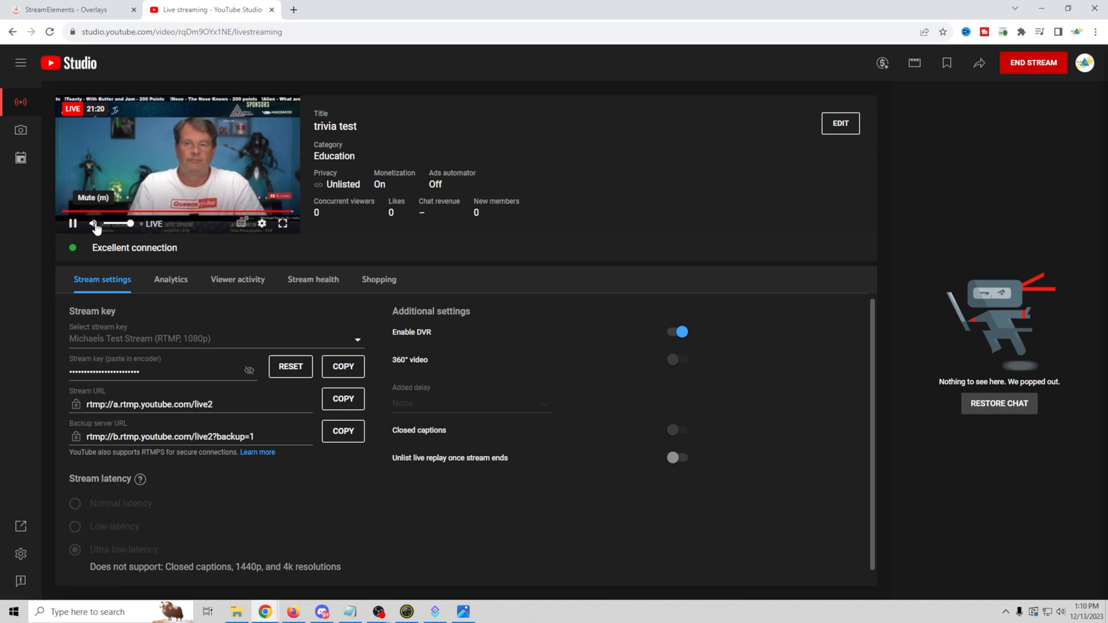
left_click(93, 226)
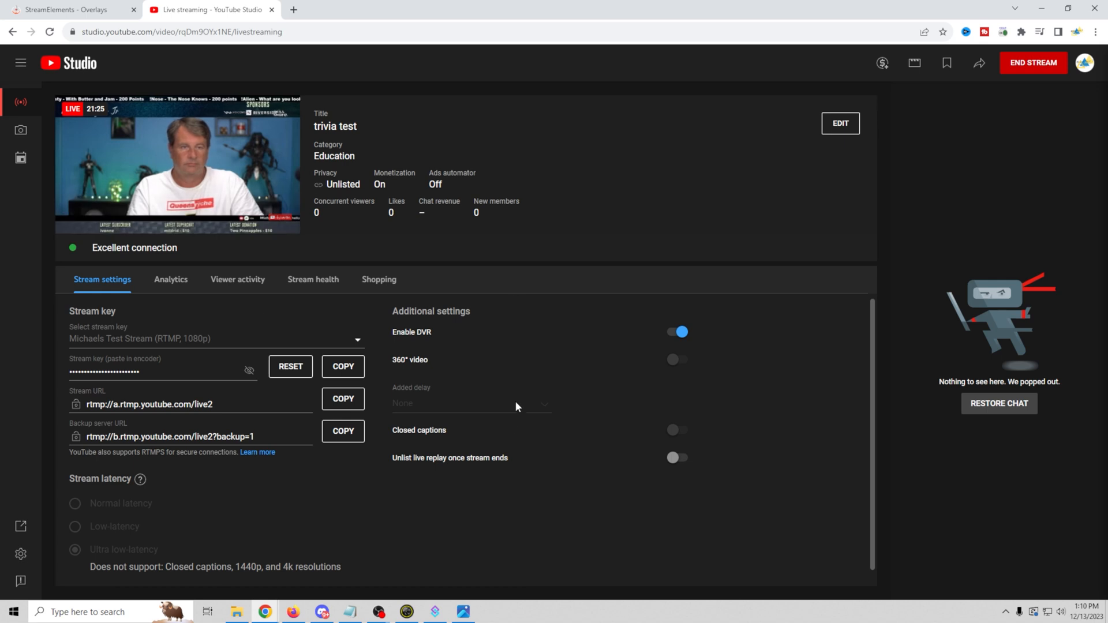